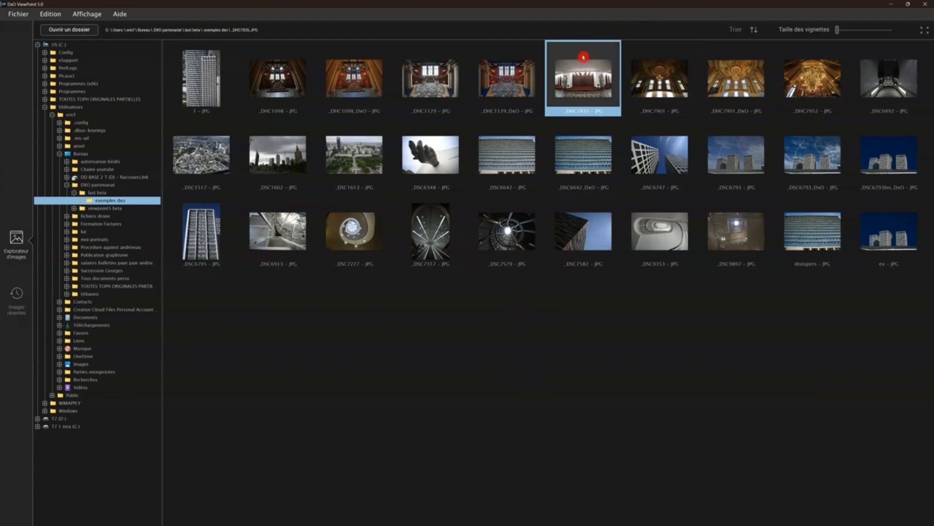
# Step: Open the photo _DHC7835.JPG for editing and apply the automatic distortion correction
pyautogui.doubleClick(601, 88)
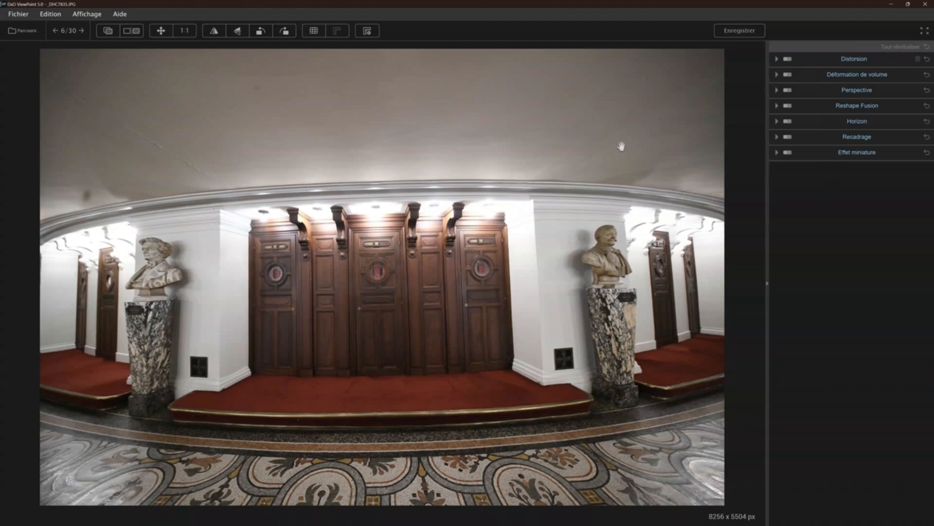
pyautogui.click(777, 59)
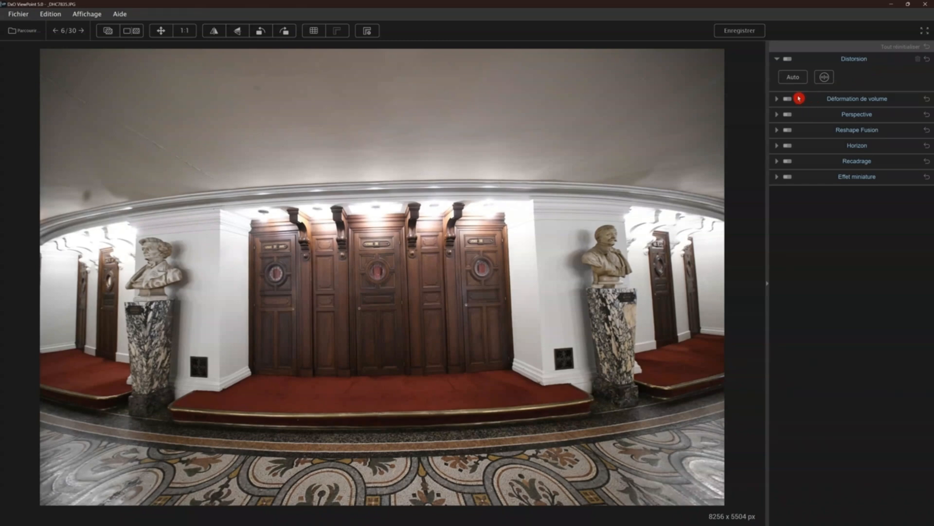
pyautogui.click(801, 77)
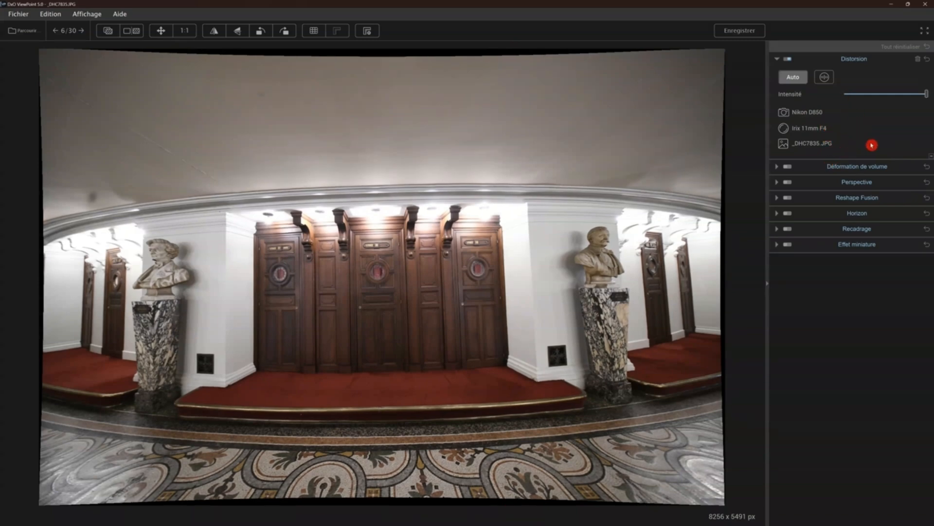
# Step: Apply the horizontal/vertical volume deformation correction and set its Horizontal amount to 91
pyautogui.click(777, 166)
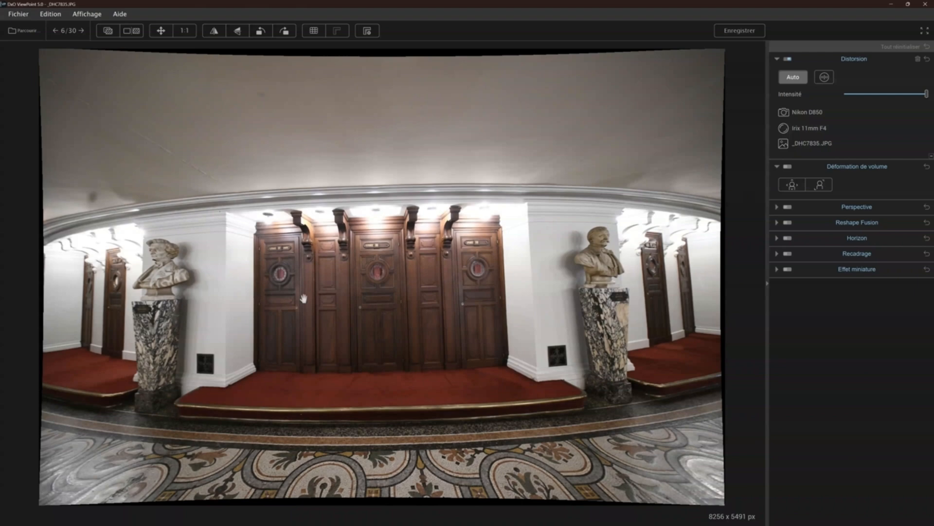
pyautogui.click(793, 187)
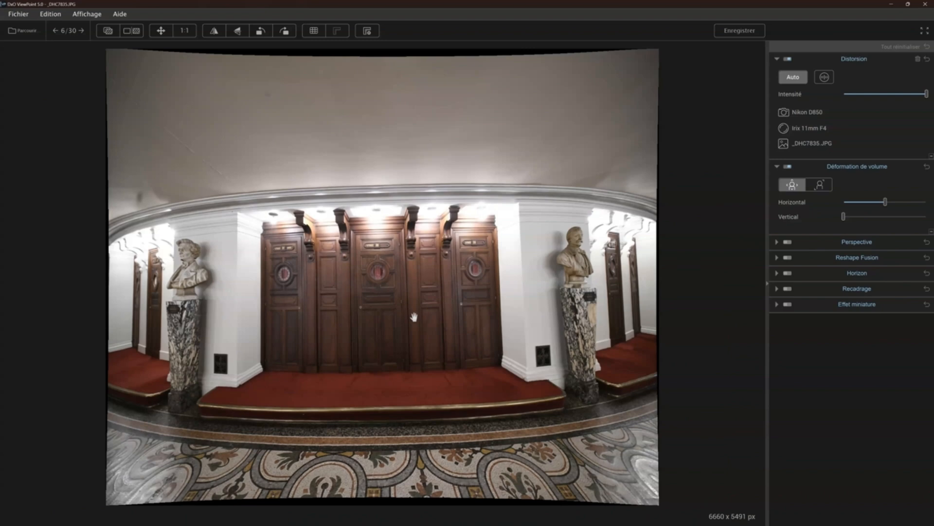
pyautogui.moveTo(885, 202); pyautogui.dragTo(882, 204)
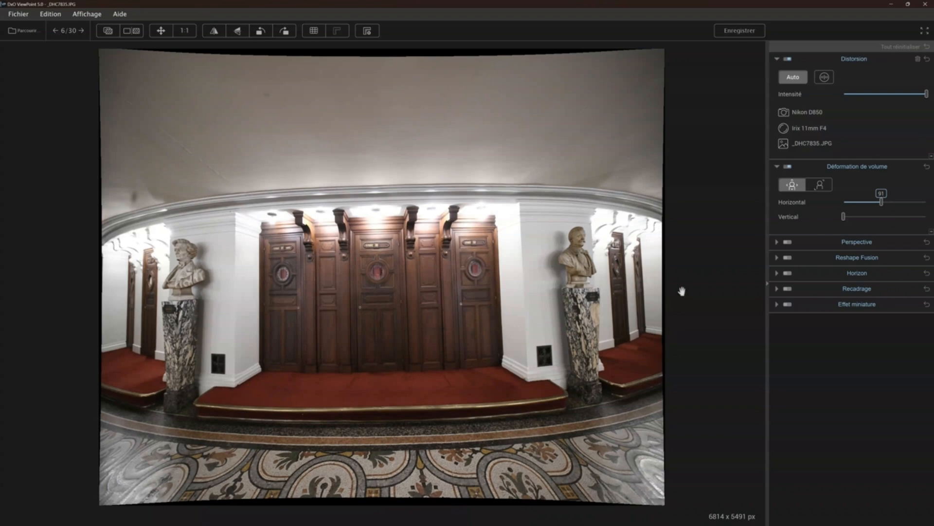
# Step: Apply the automatic perspective correction with verticals and horizontals to the photo
pyautogui.click(776, 243)
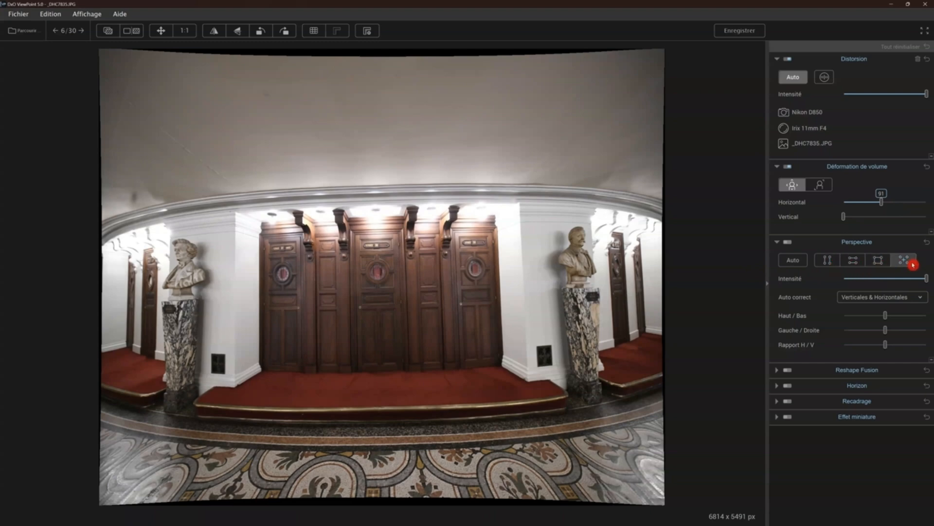
pyautogui.click(800, 262)
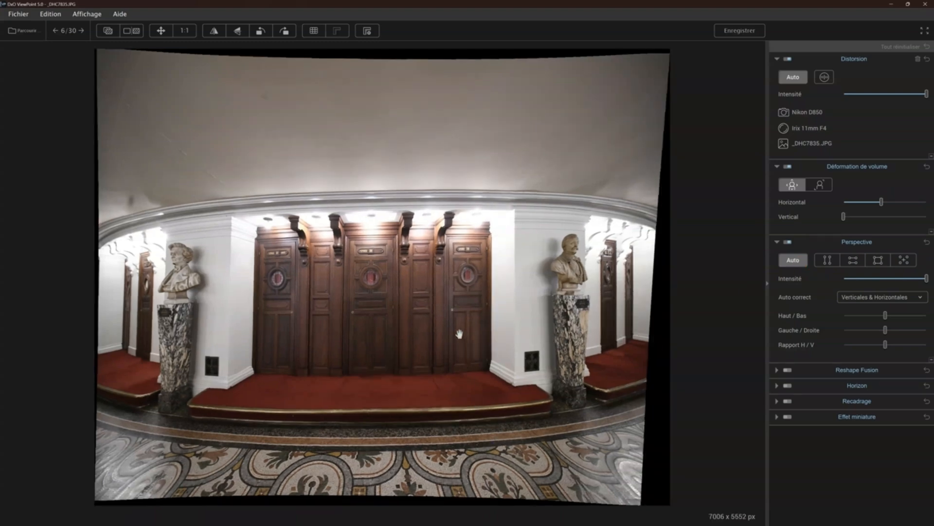
pyautogui.scroll(-2, 459, 334)
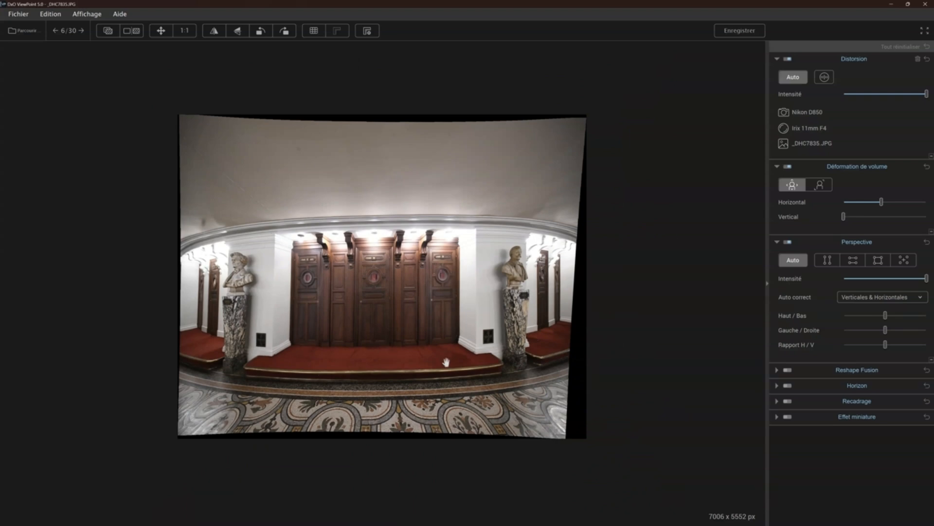
# Step: Start the eight-point perspective correction and align its two vertical guides with the inner wall edges on both sides of the wooden doors
pyautogui.click(905, 262)
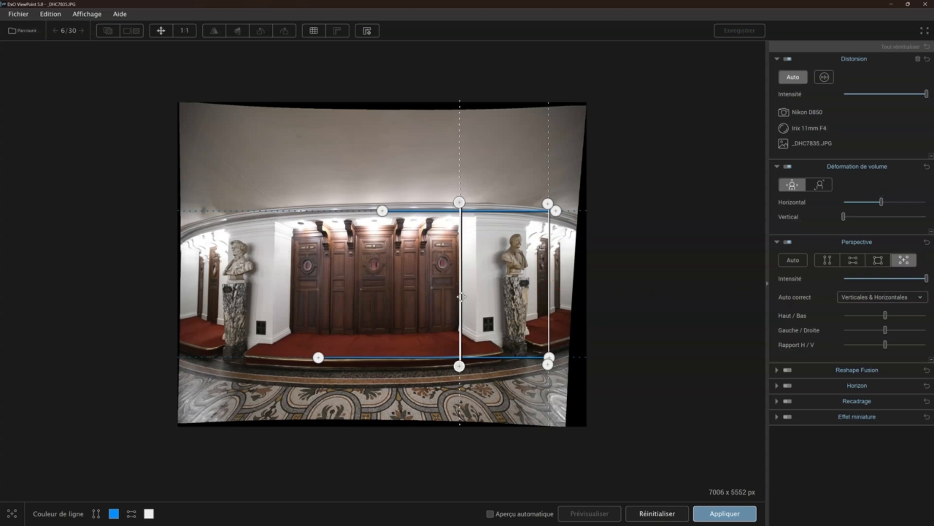
pyautogui.moveTo(461, 296); pyautogui.dragTo(269, 299)
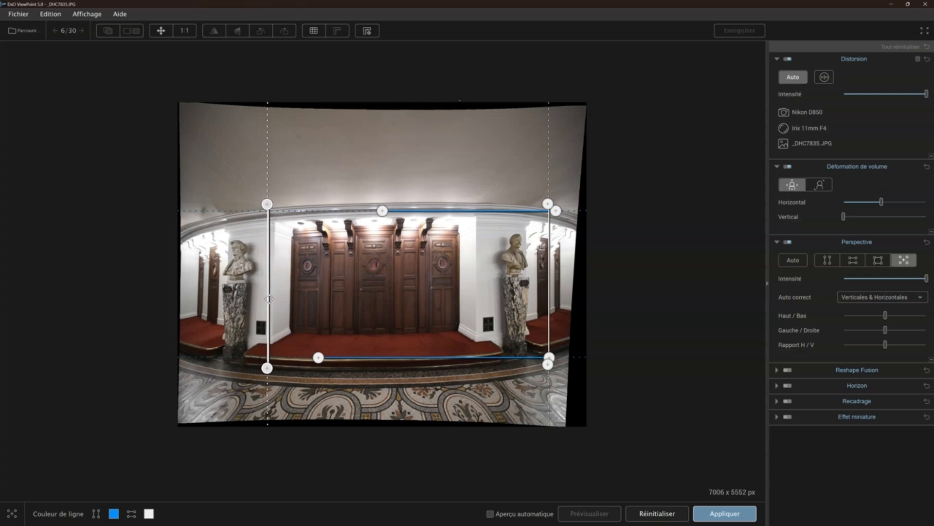
pyautogui.moveTo(269, 206); pyautogui.dragTo(274, 240)
pyautogui.moveTo(268, 369); pyautogui.dragTo(272, 330)
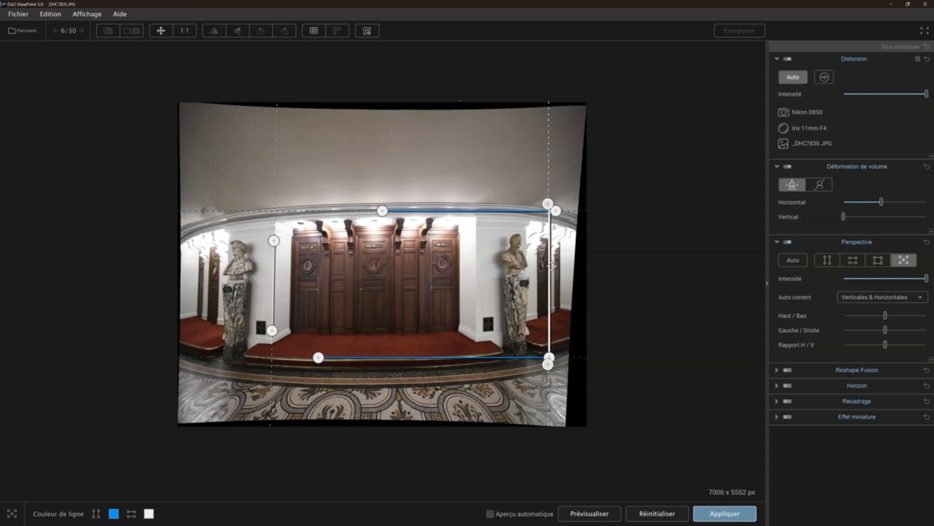
pyautogui.moveTo(551, 266); pyautogui.dragTo(477, 266)
pyautogui.moveTo(477, 206); pyautogui.dragTo(477, 238)
pyautogui.moveTo(475, 365); pyautogui.dragTo(475, 323)
# Step: Align the two horizontal guides with the base and the top of the wooden doors and apply the perspective correction
pyautogui.moveTo(439, 359); pyautogui.dragTo(381, 336)
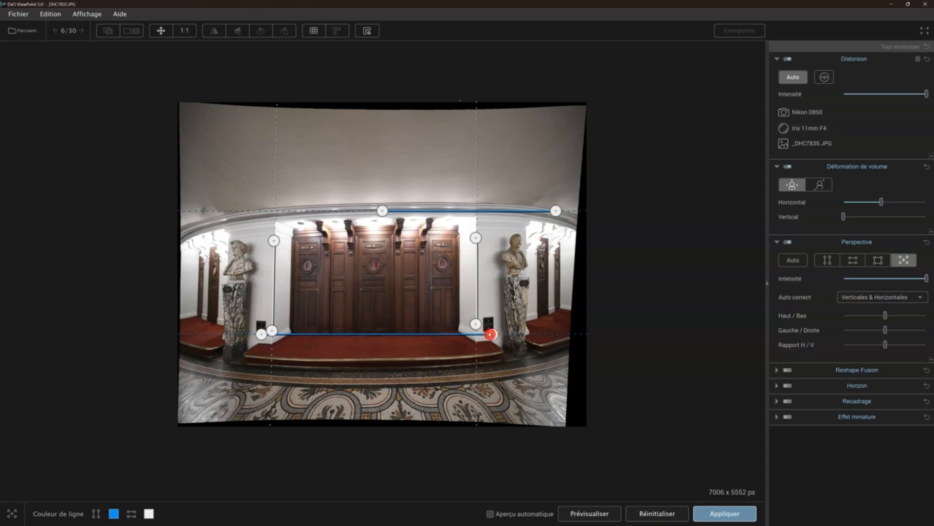
pyautogui.moveTo(492, 334); pyautogui.dragTo(494, 332)
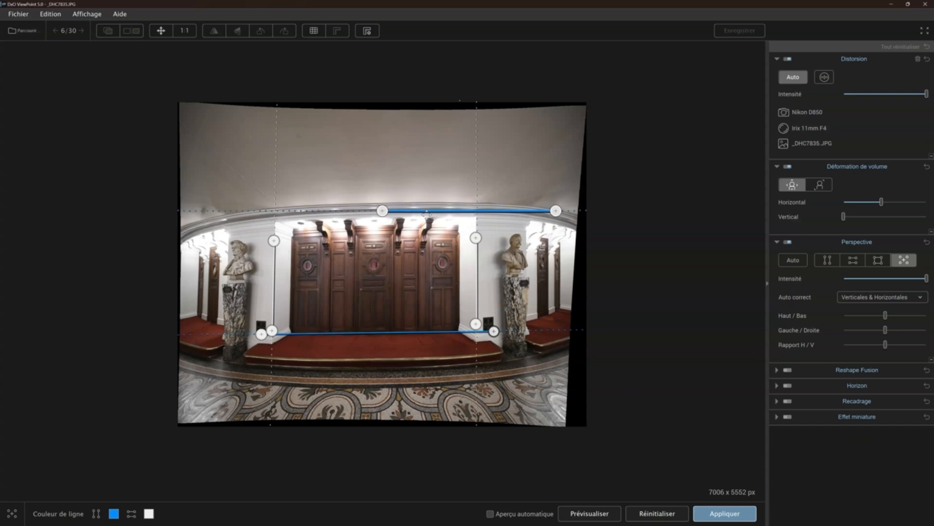
pyautogui.moveTo(432, 211); pyautogui.dragTo(325, 226)
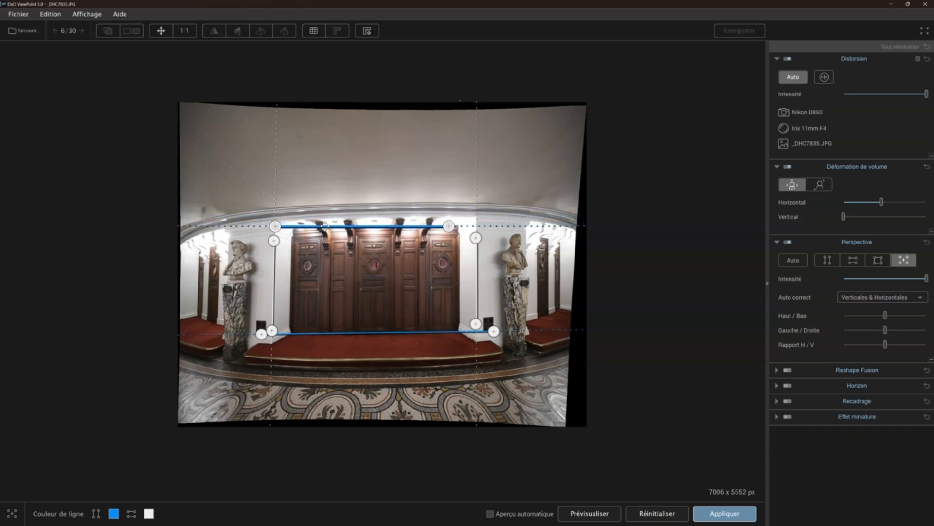
pyautogui.moveTo(449, 226); pyautogui.dragTo(516, 223)
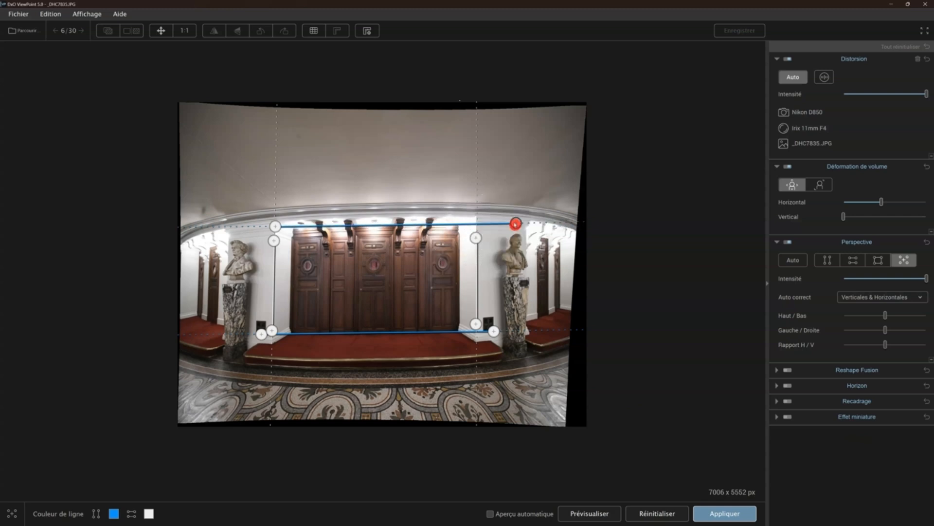
pyautogui.moveTo(276, 226); pyautogui.dragTo(289, 228)
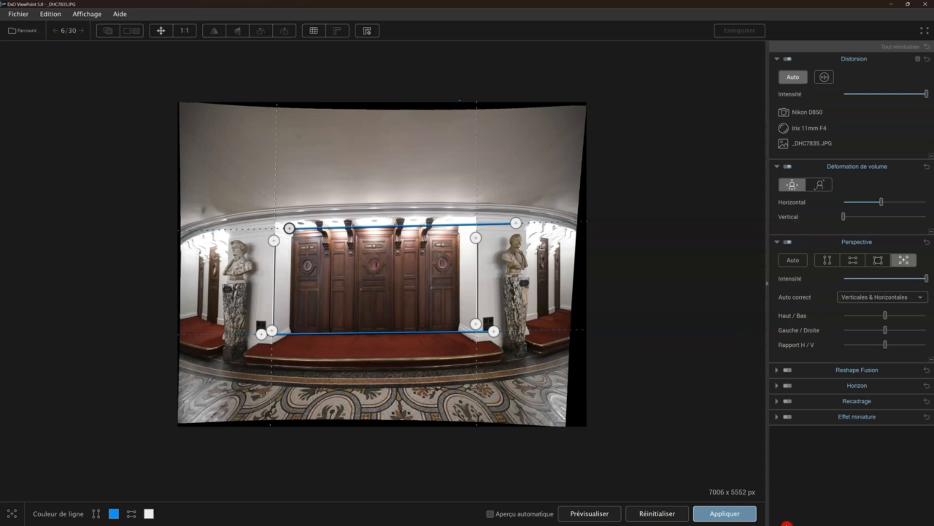
pyautogui.click(732, 518)
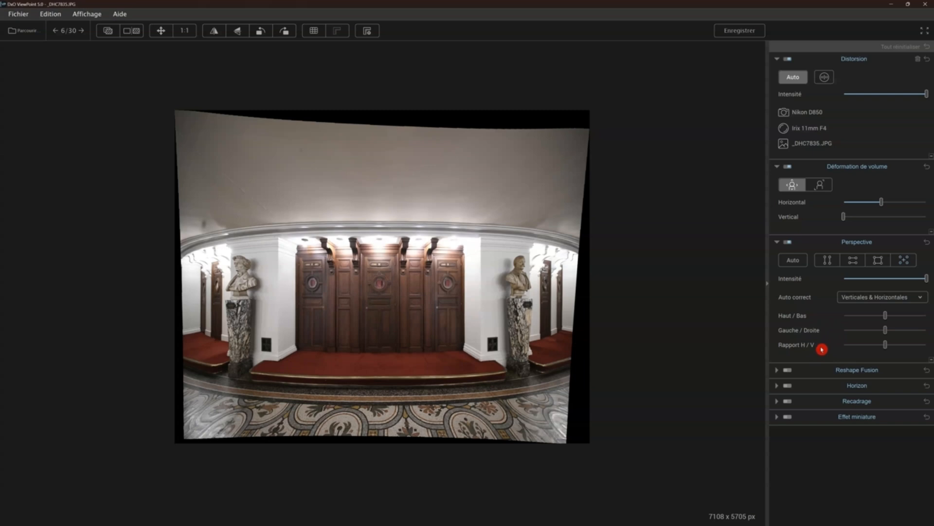
pyautogui.click(778, 387)
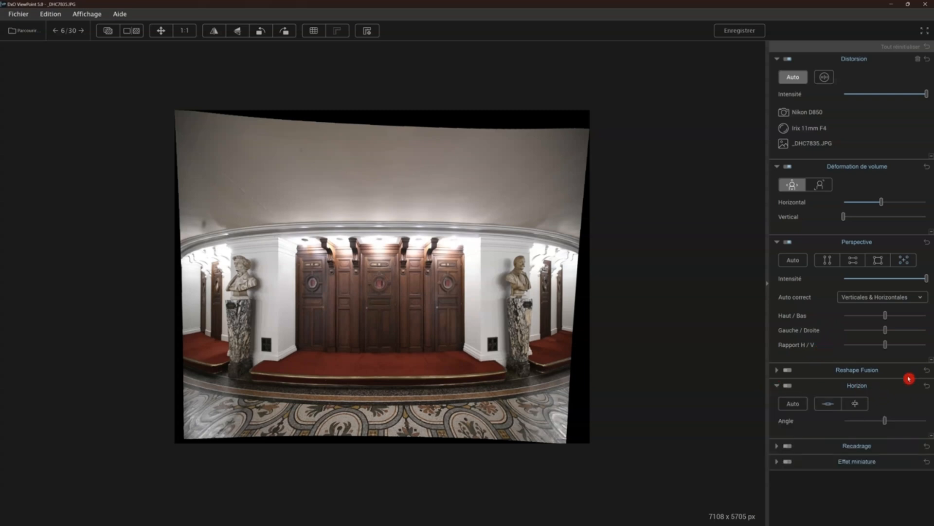
pyautogui.click(828, 404)
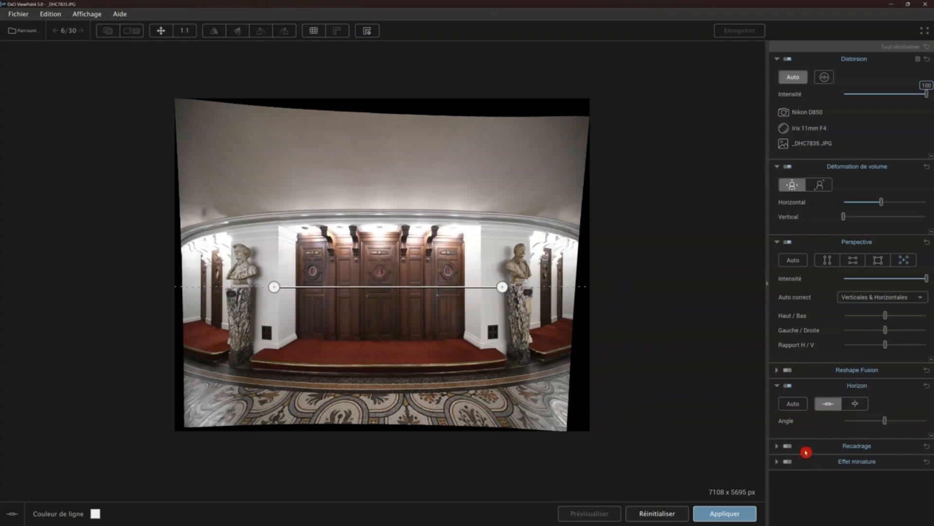
pyautogui.click(832, 405)
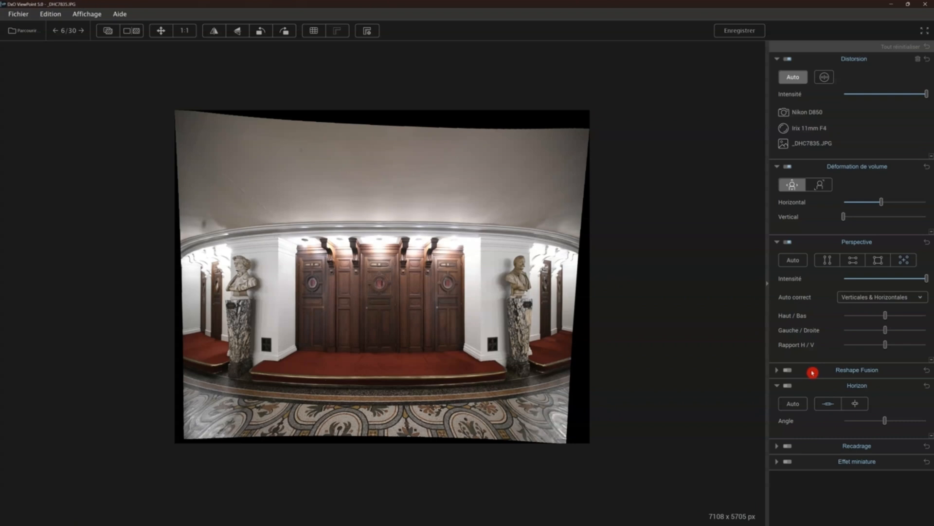
# Step: Start Reshape Fusion on the photo with a grid of 4 rows and 4 columns
pyautogui.click(777, 372)
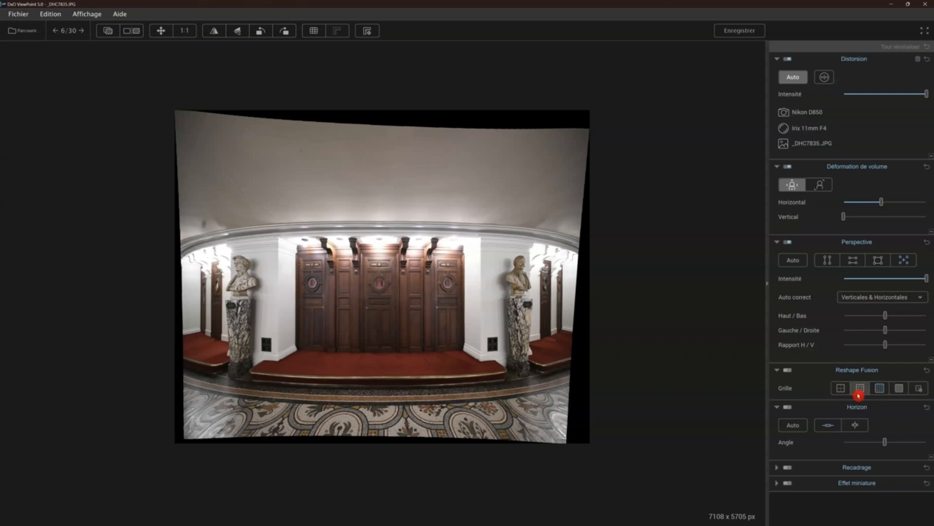
pyautogui.click(841, 388)
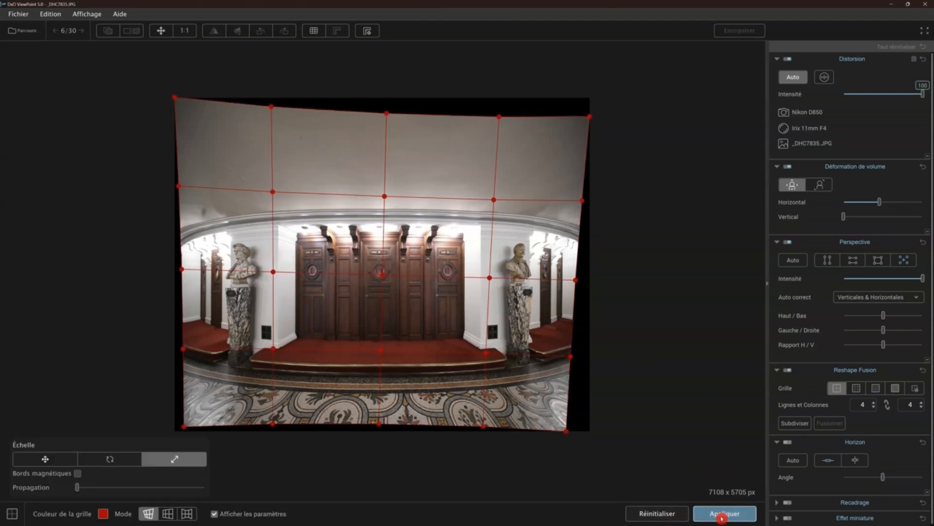
pyautogui.click(634, 512)
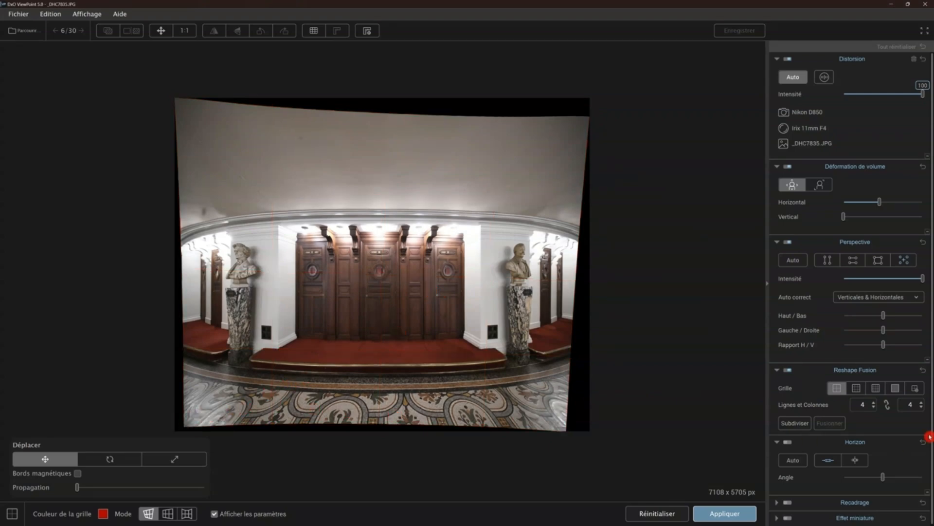
# Step: Try the 8 × 8, 16 × 16 and 32 × 32 Reshape Fusion grids and settle on 8 × 8
pyautogui.click(858, 388)
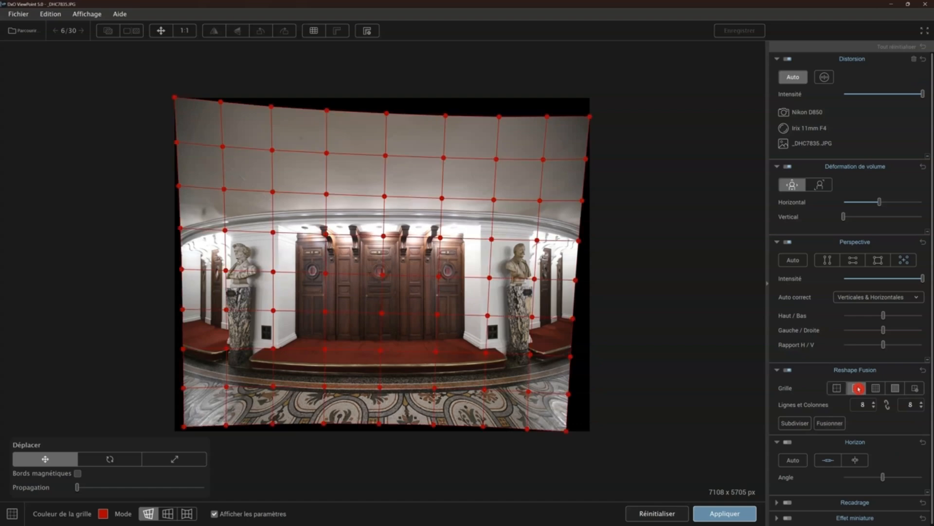
pyautogui.click(875, 388)
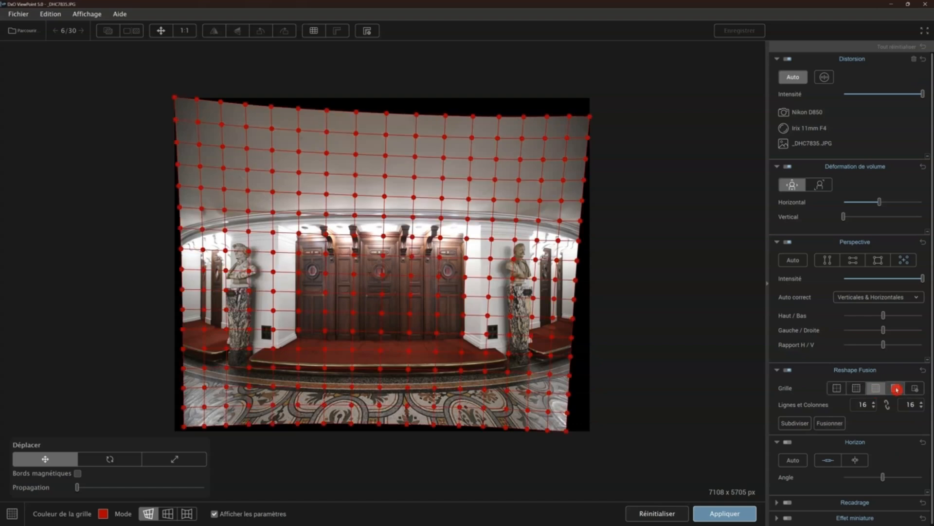
pyautogui.click(896, 389)
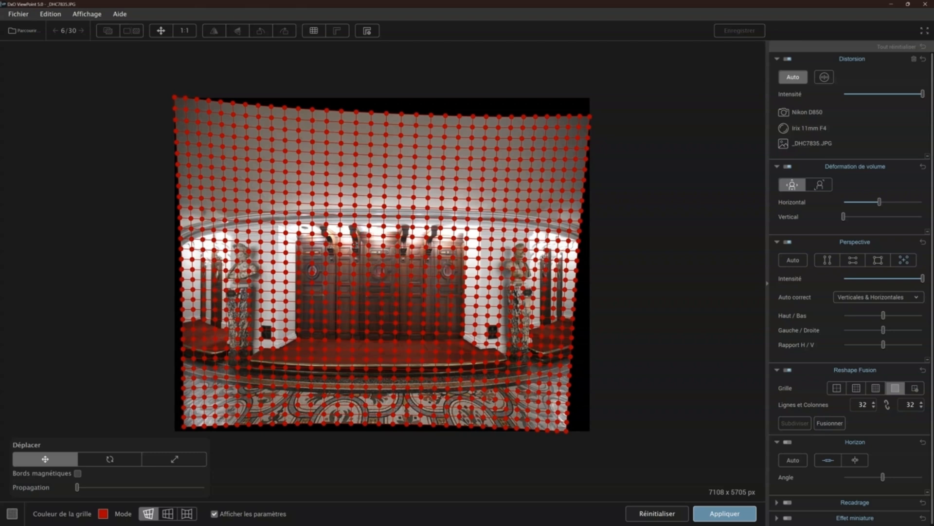
pyautogui.scroll(1, 382, 286)
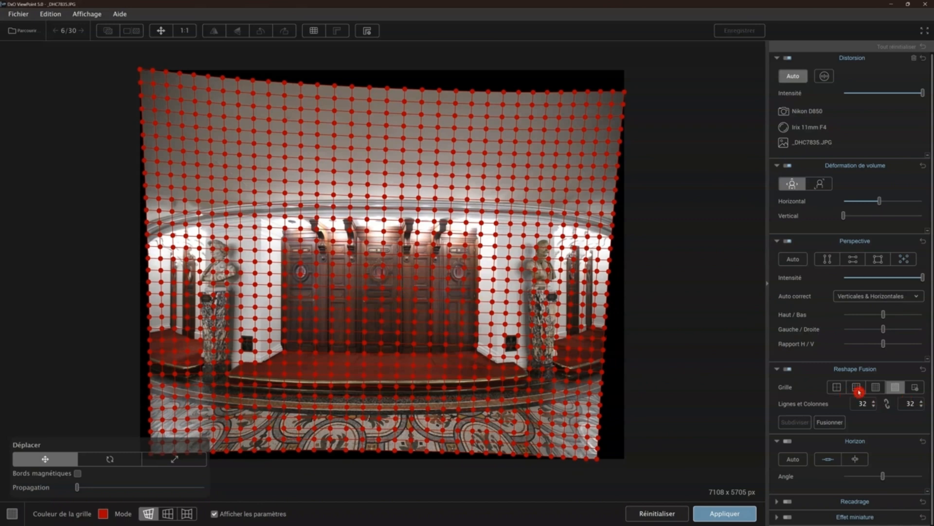
pyautogui.click(865, 388)
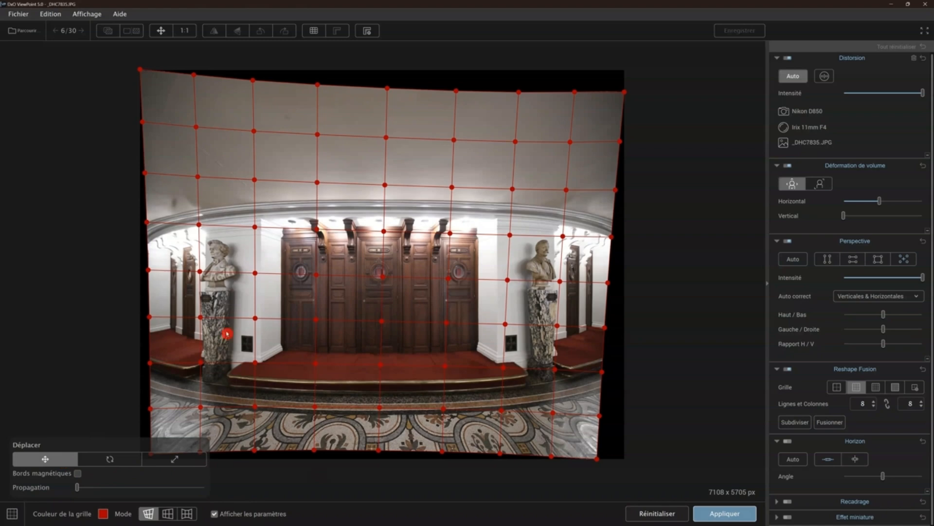
# Step: Select the four grid points around the left bust and move them upward to reshape that area
pyautogui.moveTo(188, 222); pyautogui.dragTo(279, 289)
pyautogui.moveTo(254, 224); pyautogui.dragTo(254, 202)
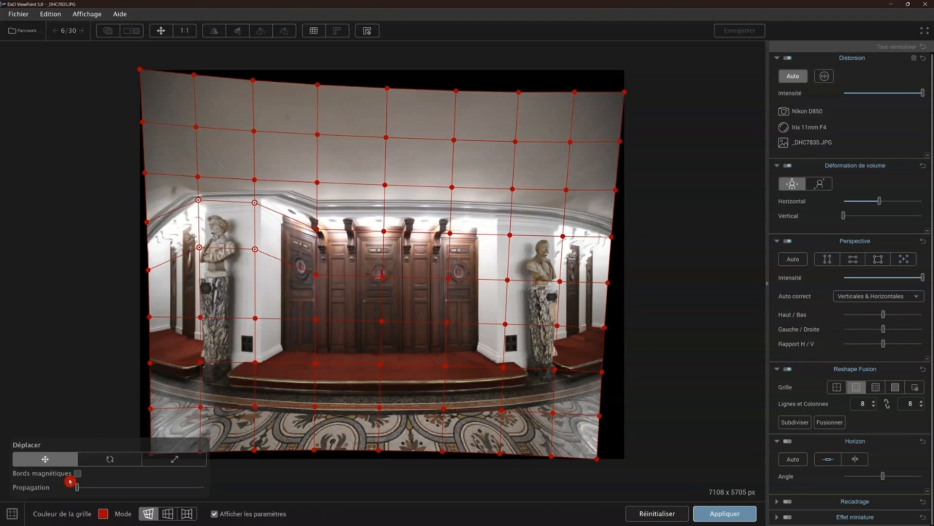
# Step: Try increasing the Propagation of the point displacement up to its maximum, and bring it back to the minimum
pyautogui.moveTo(78, 490); pyautogui.dragTo(79, 489)
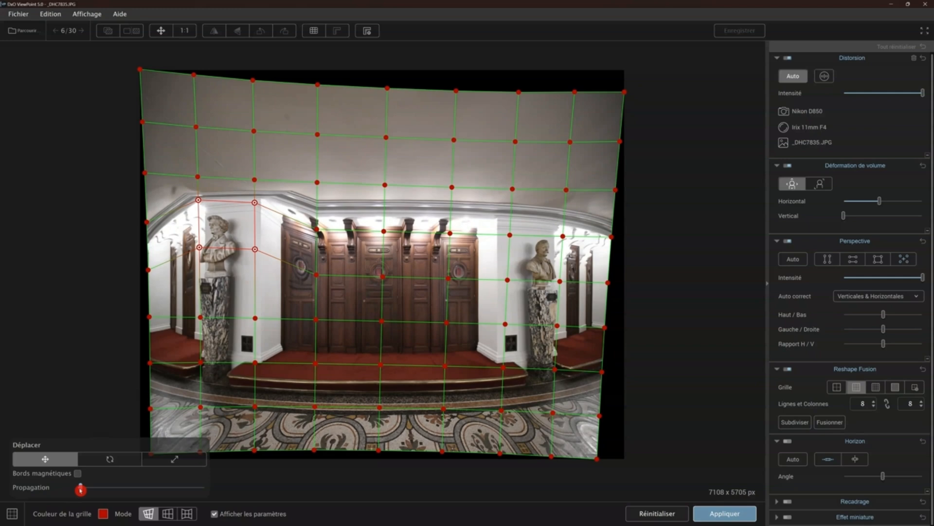
pyautogui.moveTo(81, 490); pyautogui.dragTo(145, 500)
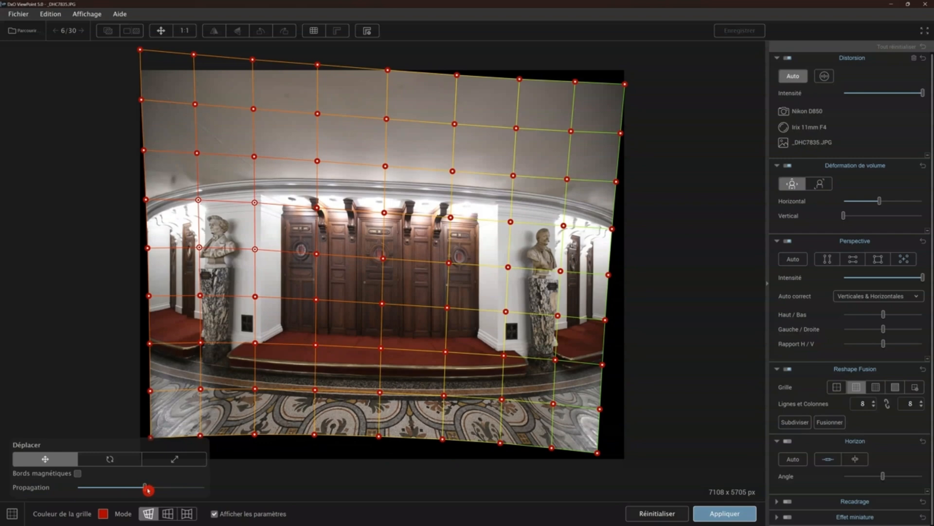
pyautogui.moveTo(147, 489); pyautogui.dragTo(236, 494)
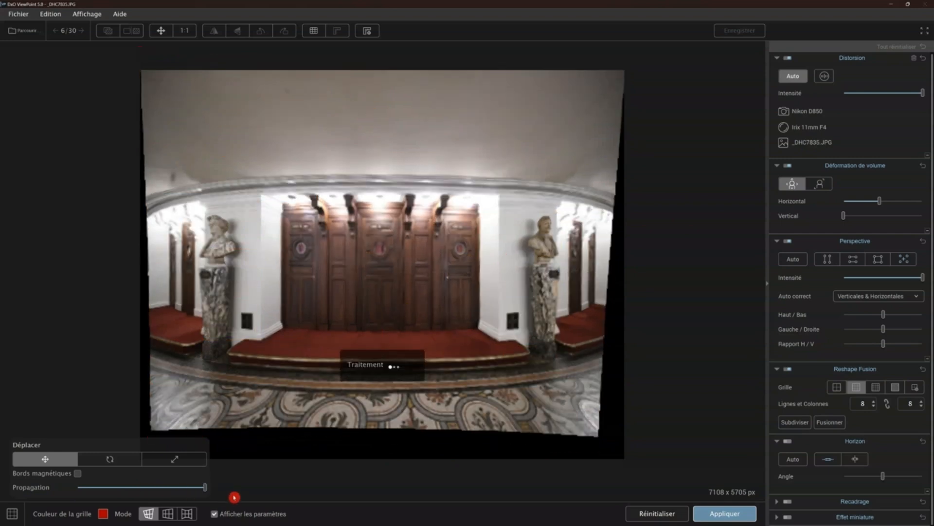
pyautogui.moveTo(205, 490); pyautogui.dragTo(77, 490)
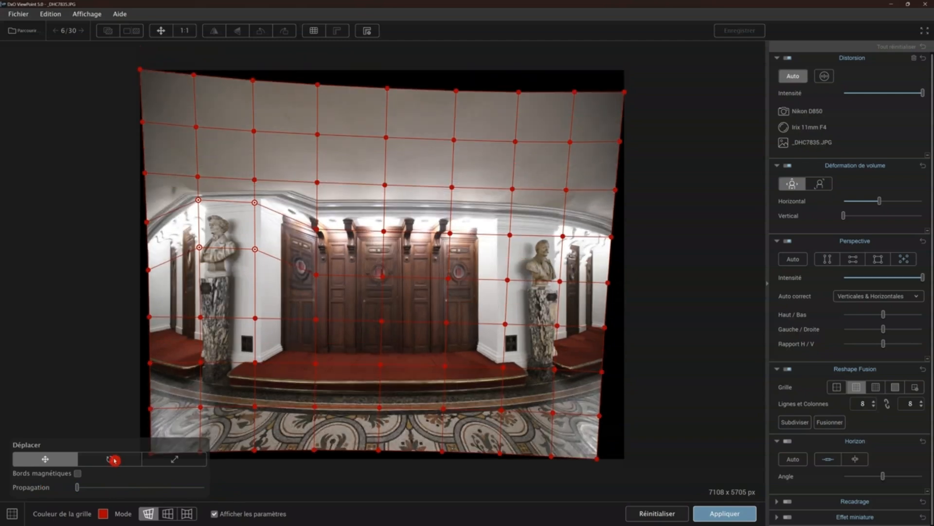
# Step: Try rotating the four grid points around the left bust clockwise with Propagation at about half, and reset the grid
pyautogui.click(113, 459)
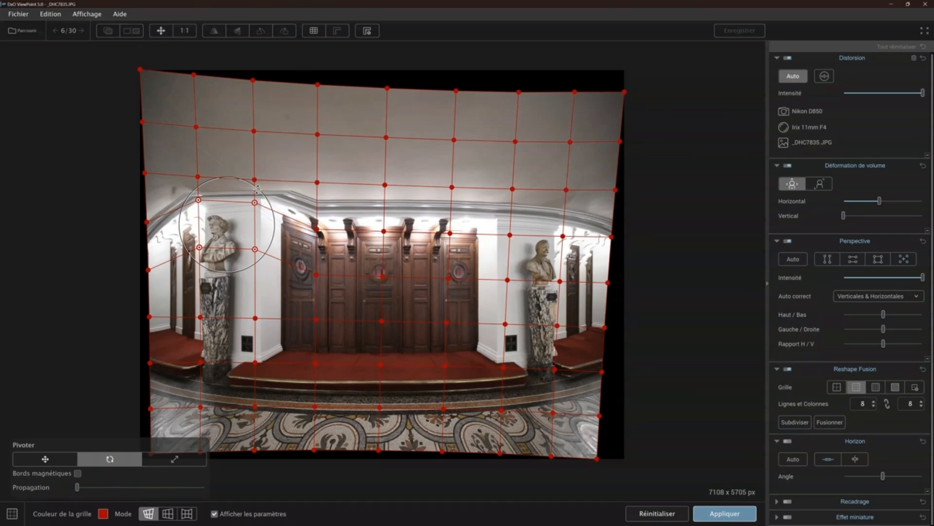
pyautogui.moveTo(261, 189); pyautogui.dragTo(261, 295)
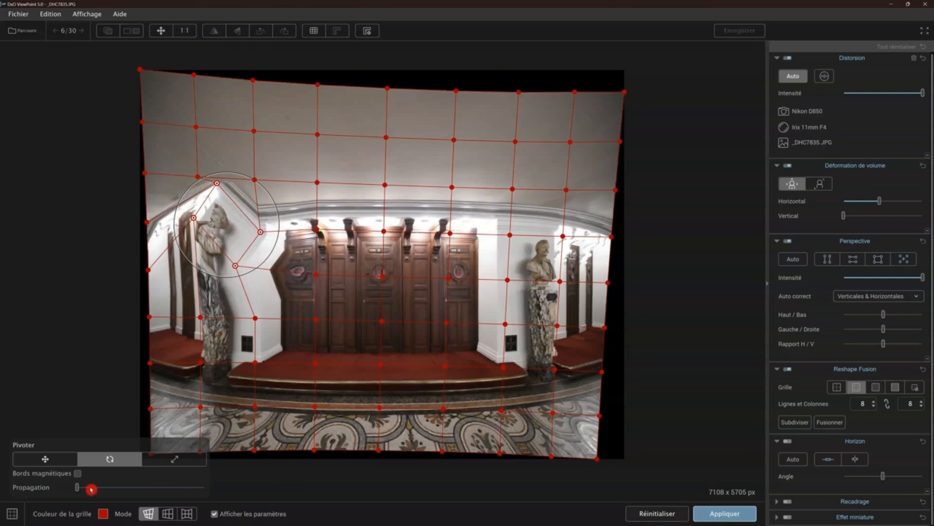
pyautogui.moveTo(79, 489); pyautogui.dragTo(142, 490)
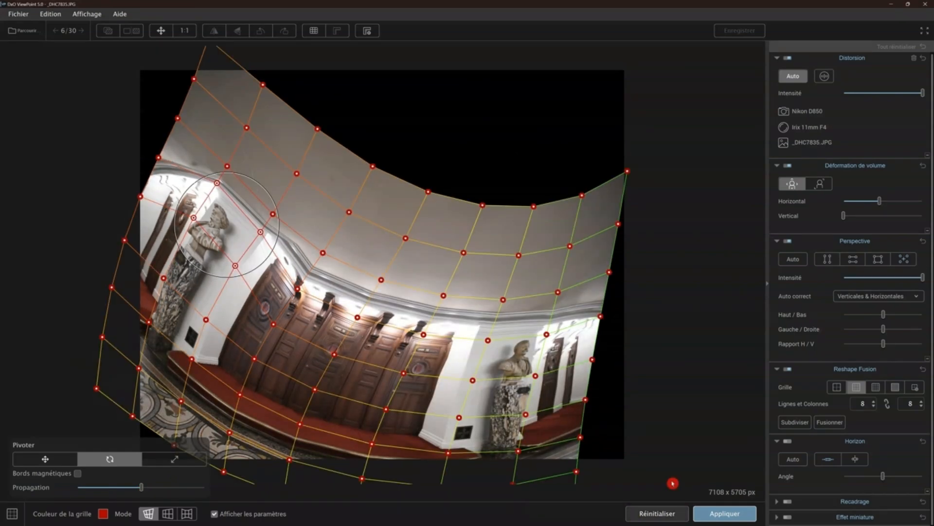
pyautogui.click(658, 512)
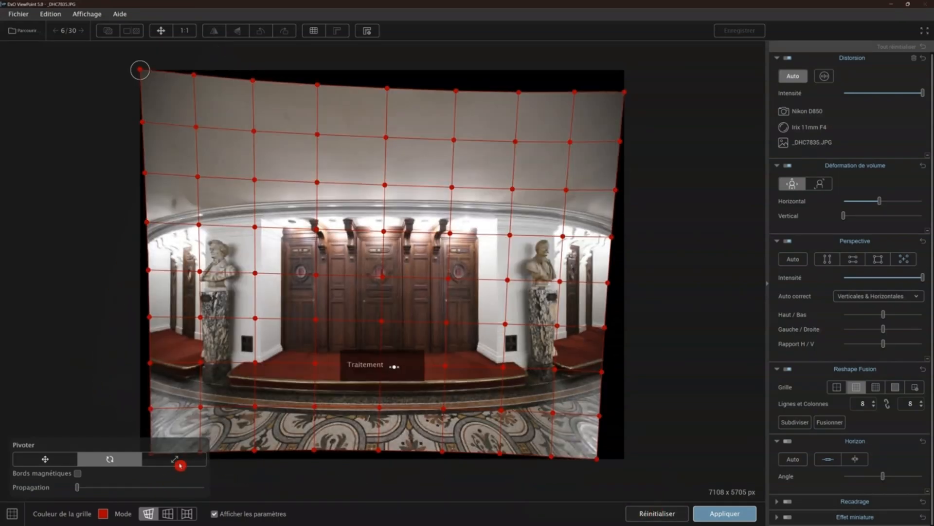
# Step: Try scaling the four grid points around the left bust taller and wider, test a higher Propagation, and reset the grid
pyautogui.click(180, 464)
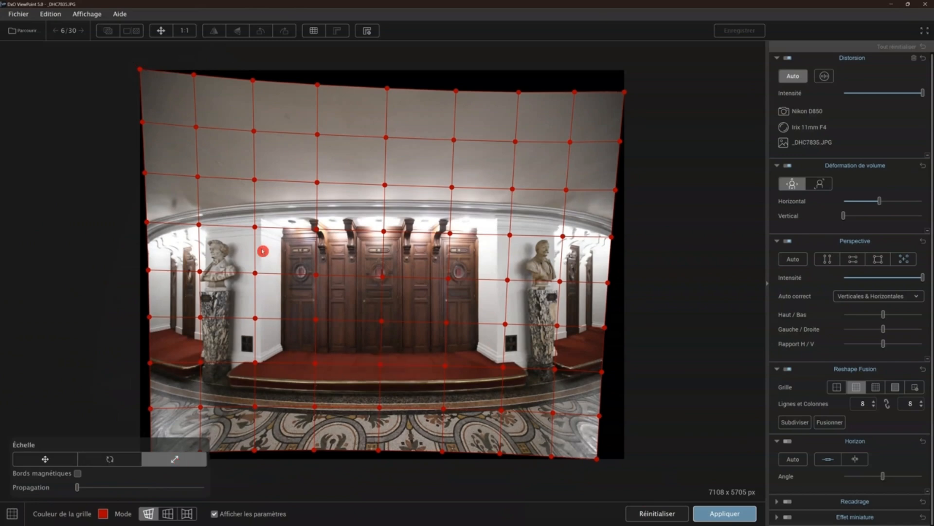
pyautogui.moveTo(189, 215); pyautogui.dragTo(263, 276)
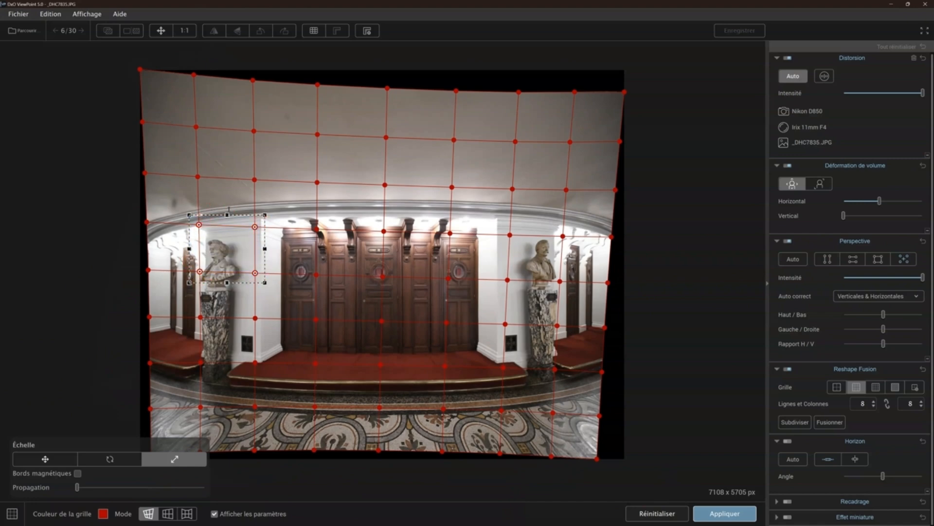
pyautogui.moveTo(227, 214); pyautogui.dragTo(227, 176)
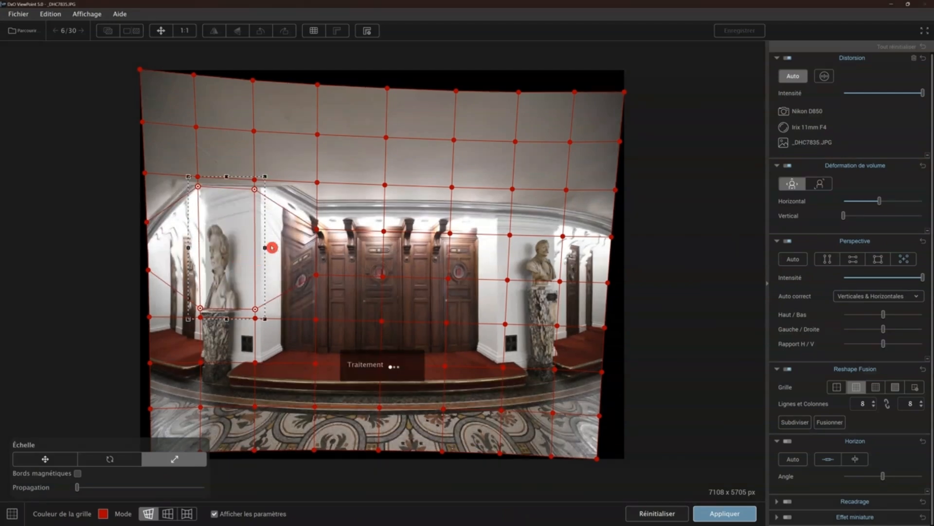
pyautogui.moveTo(273, 248); pyautogui.dragTo(310, 257)
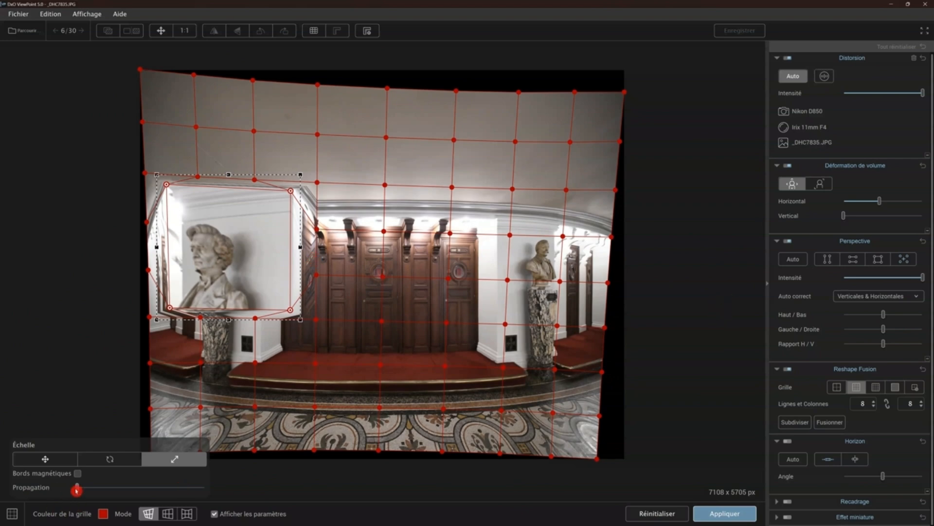
pyautogui.moveTo(78, 490); pyautogui.dragTo(165, 493)
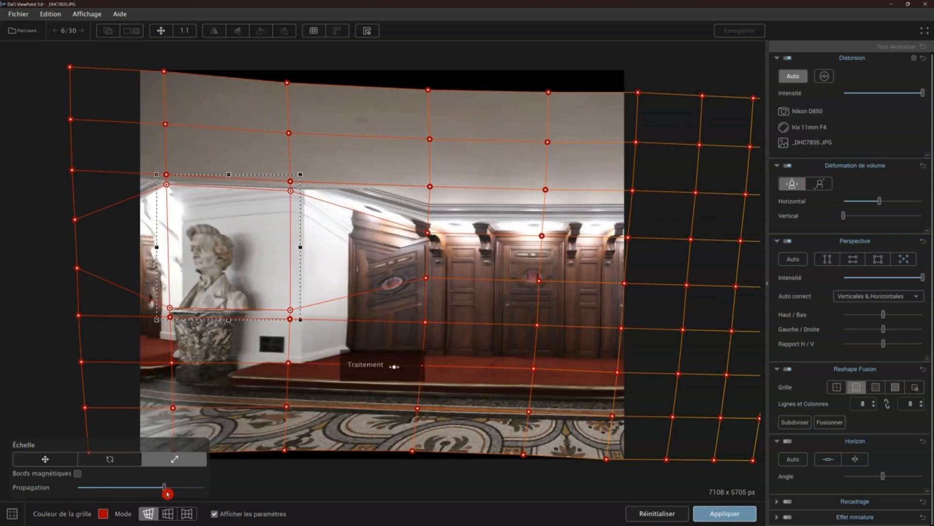
pyautogui.moveTo(165, 492); pyautogui.dragTo(67, 495)
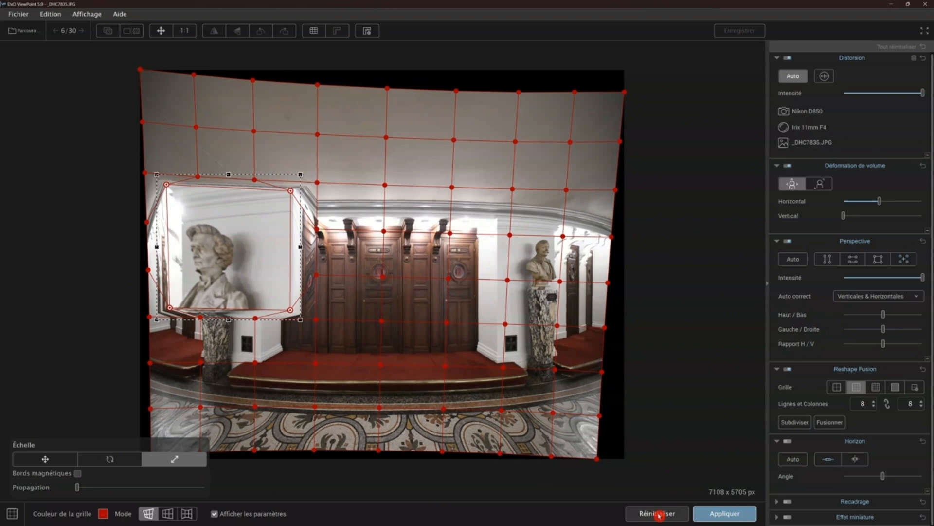
pyautogui.click(658, 513)
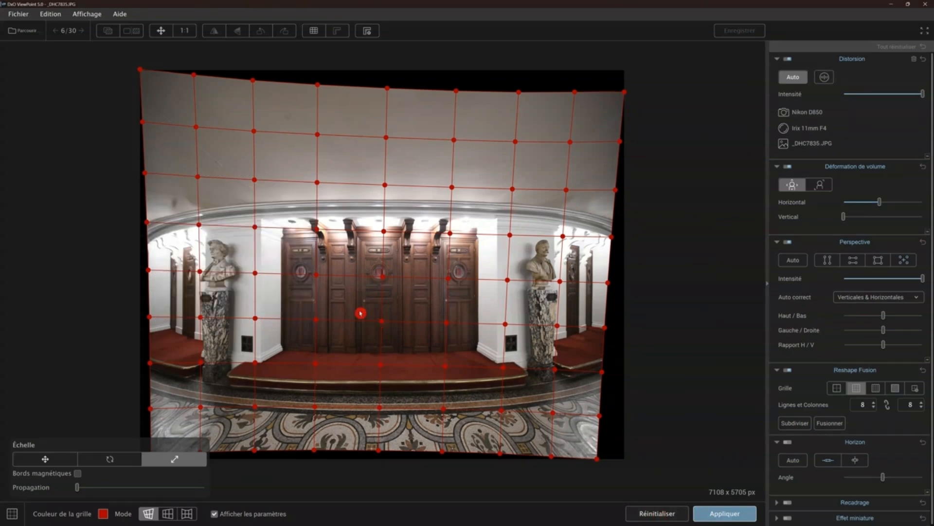
# Step: Try the local 8-point perspective correction with four lines traced around the leftmost wooden door
pyautogui.click(168, 513)
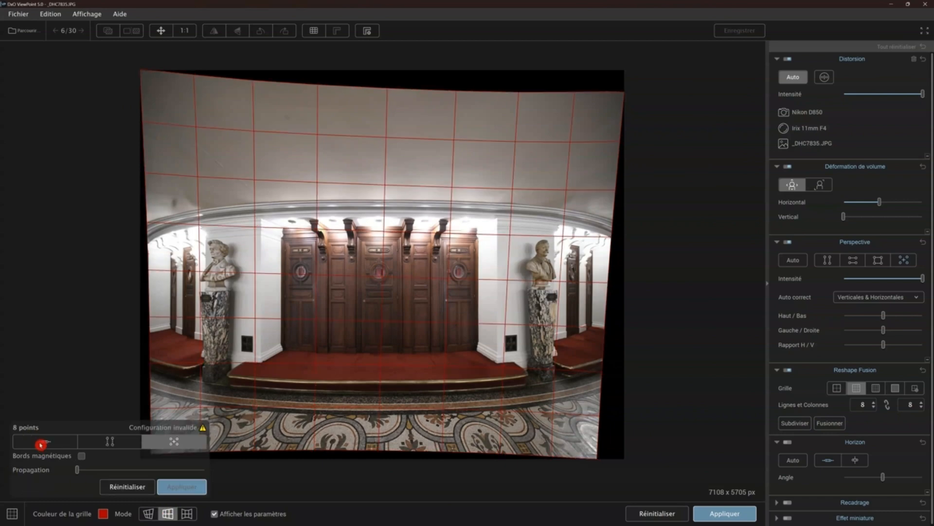
pyautogui.click(165, 442)
pyautogui.moveTo(279, 237); pyautogui.dragTo(279, 335)
pyautogui.moveTo(331, 248); pyautogui.dragTo(345, 308)
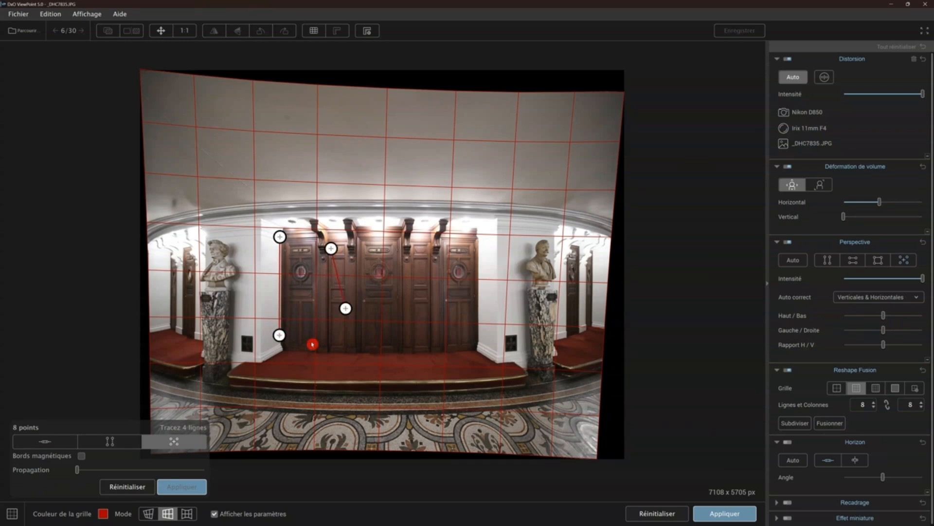
pyautogui.moveTo(300, 349); pyautogui.dragTo(341, 342)
pyautogui.moveTo(299, 240); pyautogui.dragTo(337, 230)
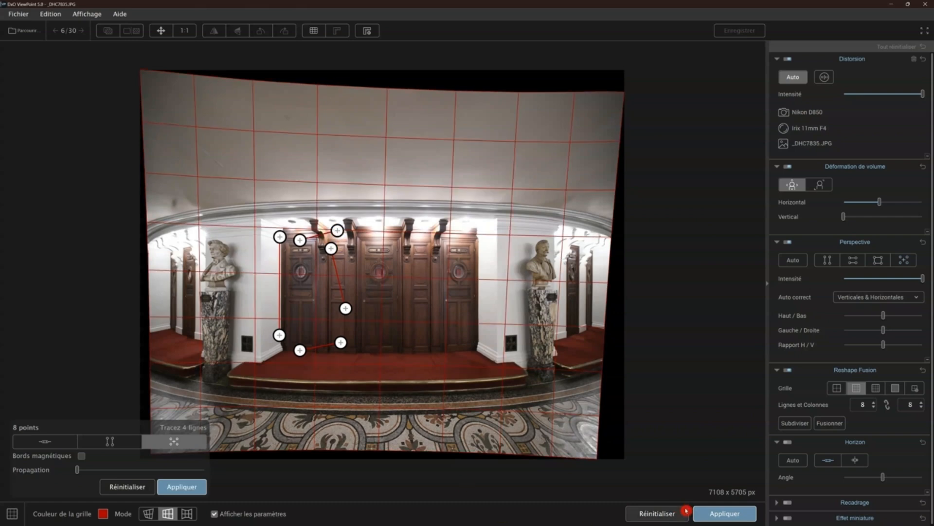
pyautogui.click(178, 490)
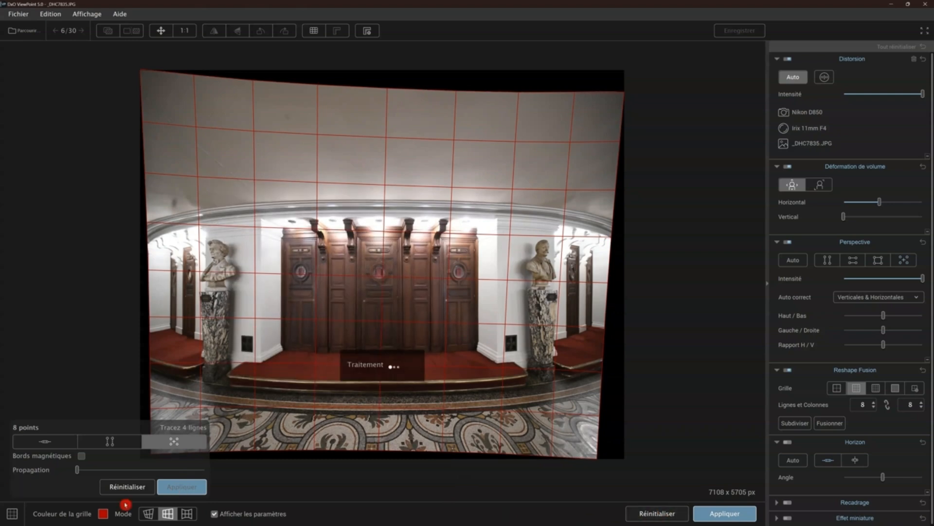
# Step: Try local volume deformation on the four points around the left bust with maximum horizontal and vertical levels and increased Propagation
pyautogui.click(188, 517)
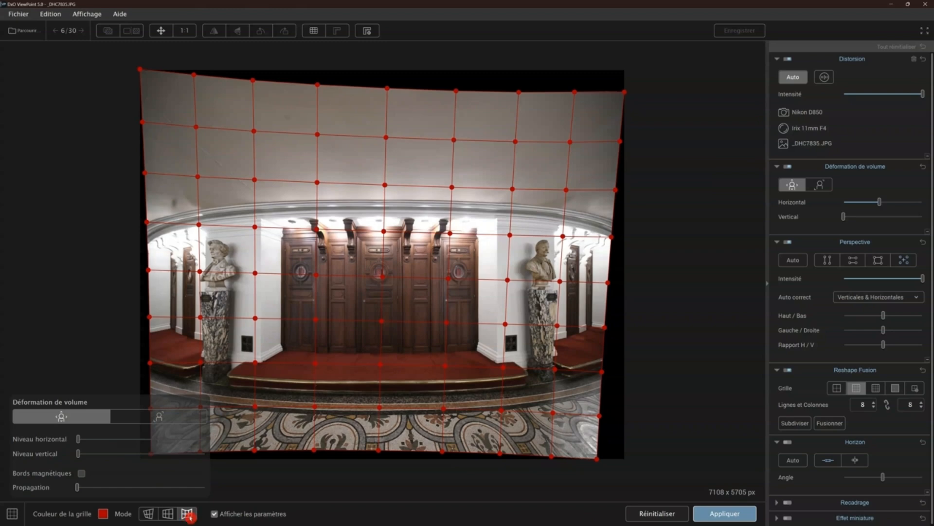
pyautogui.scroll(1, 203, 247)
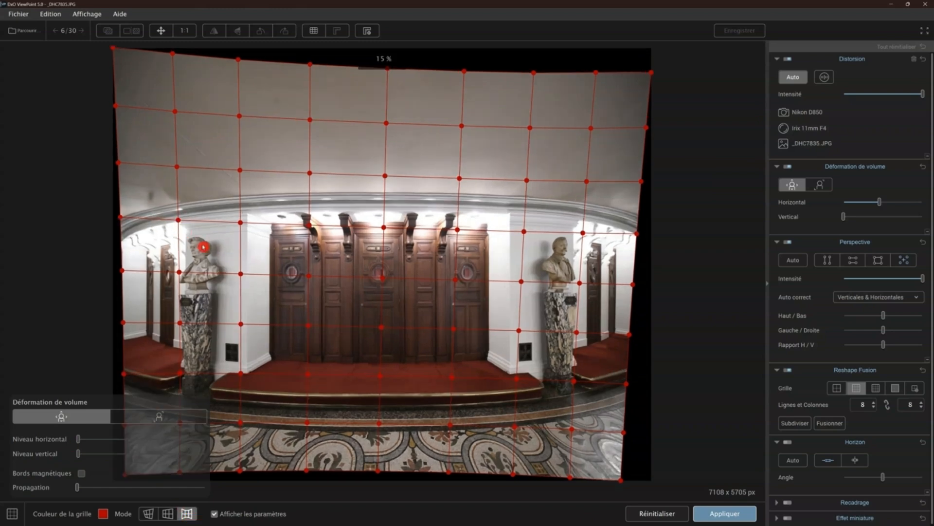
pyautogui.scroll(1, 203, 247)
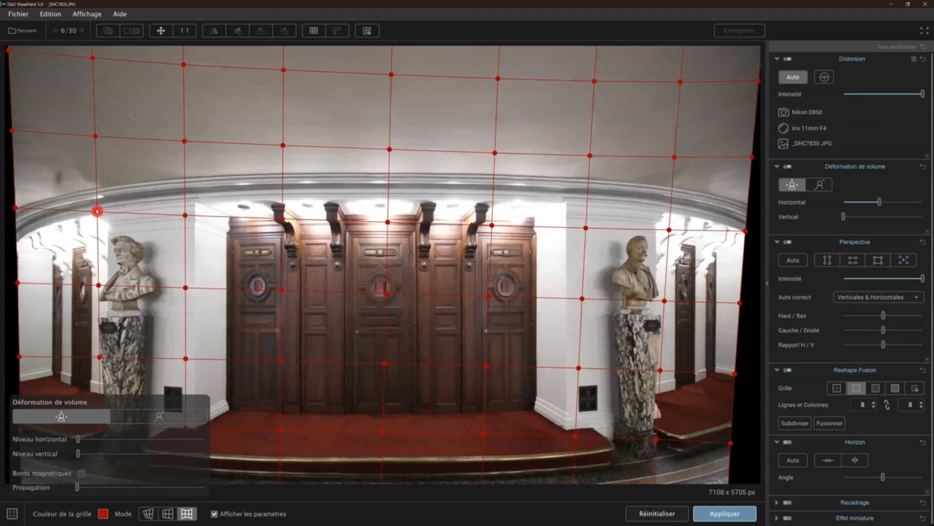
pyautogui.moveTo(92, 204); pyautogui.dragTo(191, 311)
pyautogui.moveTo(80, 440); pyautogui.dragTo(217, 446)
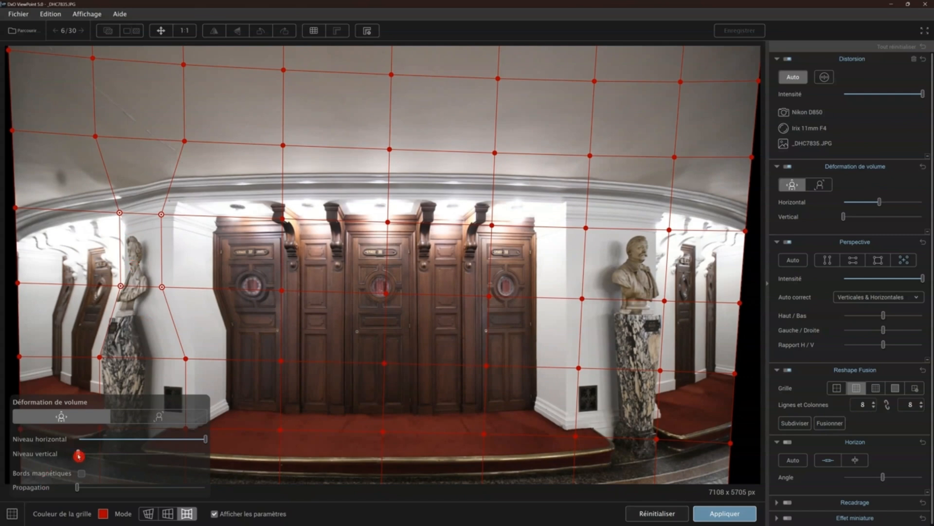
pyautogui.moveTo(78, 456); pyautogui.dragTo(227, 466)
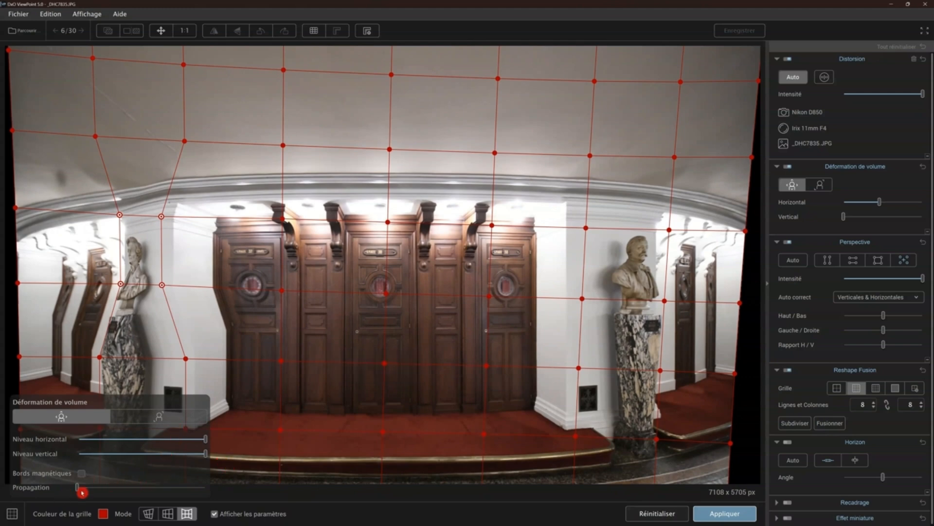
pyautogui.moveTo(82, 492); pyautogui.dragTo(151, 494)
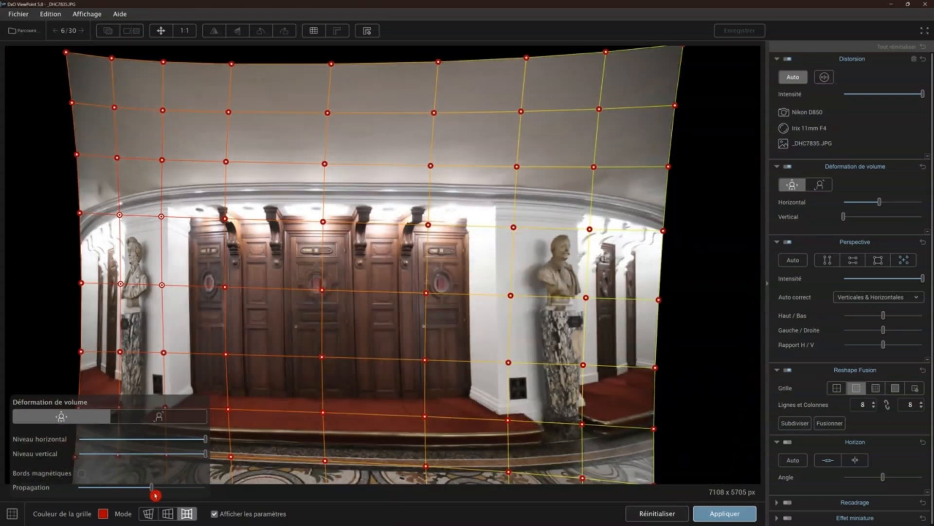
pyautogui.moveTo(154, 490); pyautogui.dragTo(194, 493)
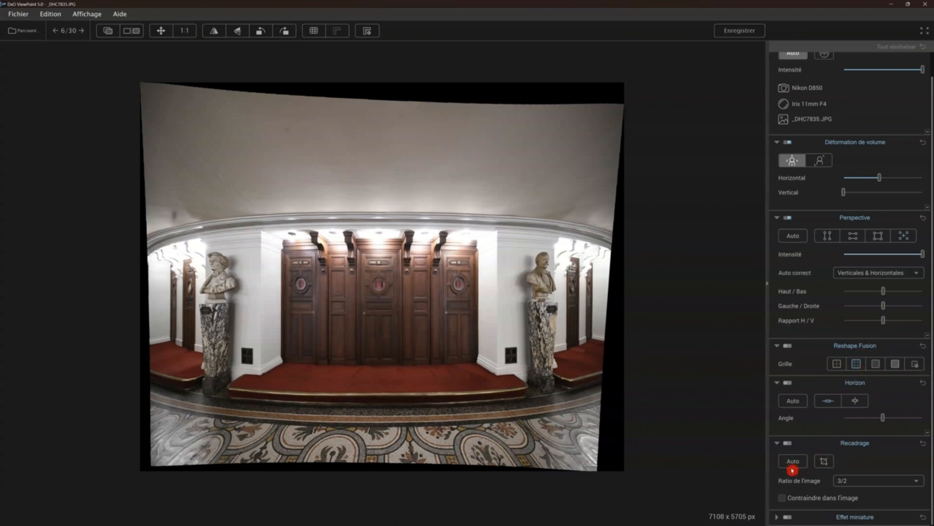
# Step: Enable cropping at the 3/2 ratio, tighten the crop frame's upper corners slightly inward, and apply the crop
pyautogui.click(788, 443)
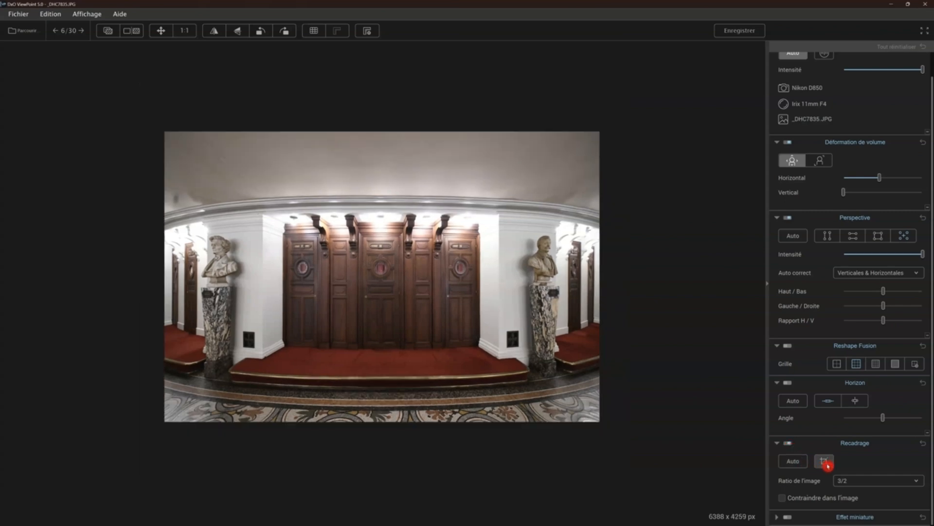
pyautogui.click(824, 461)
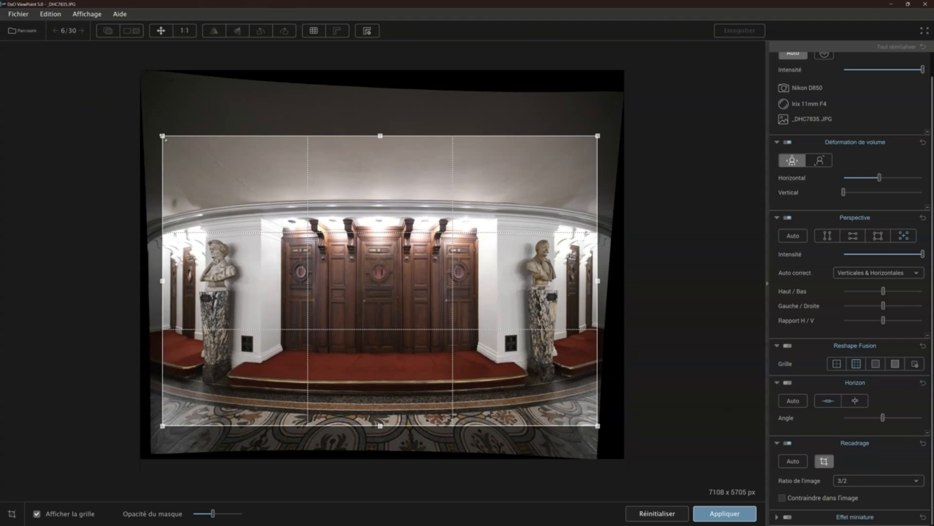
pyautogui.moveTo(164, 138); pyautogui.dragTo(168, 140)
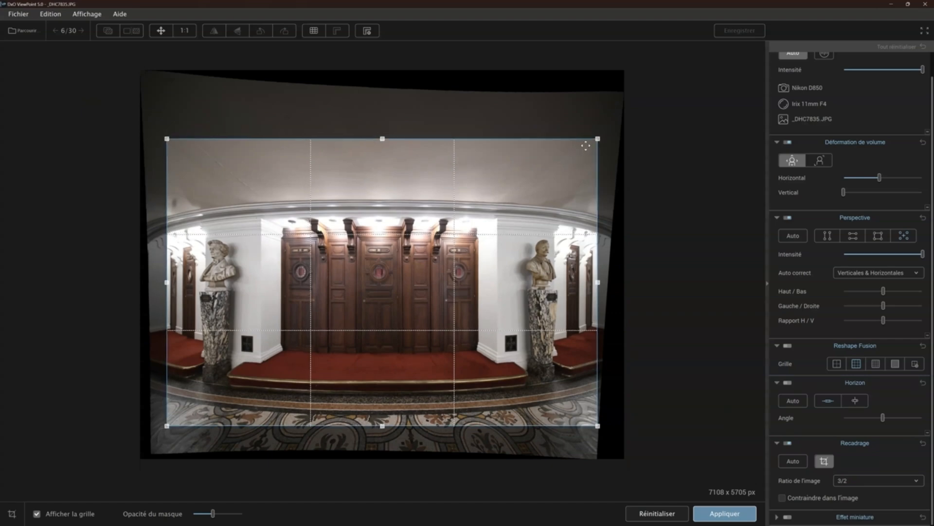
pyautogui.moveTo(598, 139); pyautogui.dragTo(595, 141)
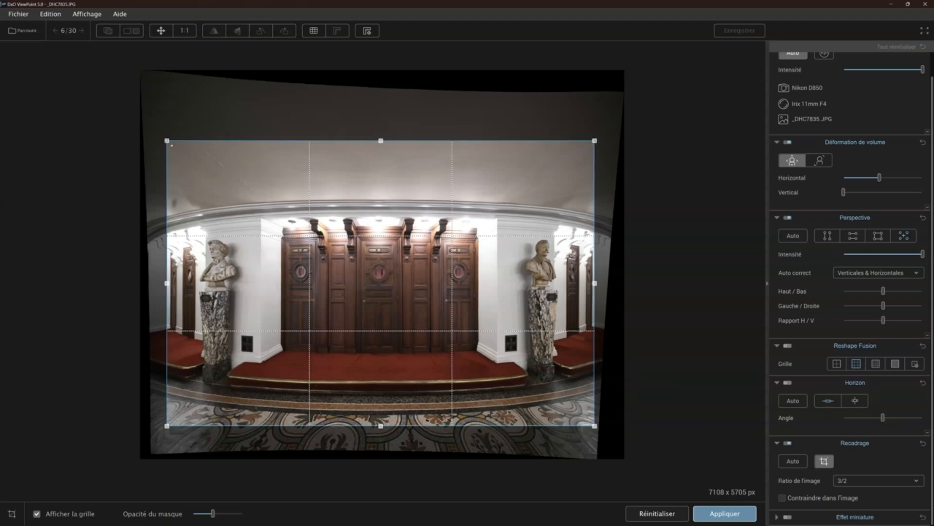
pyautogui.moveTo(169, 143); pyautogui.dragTo(170, 144)
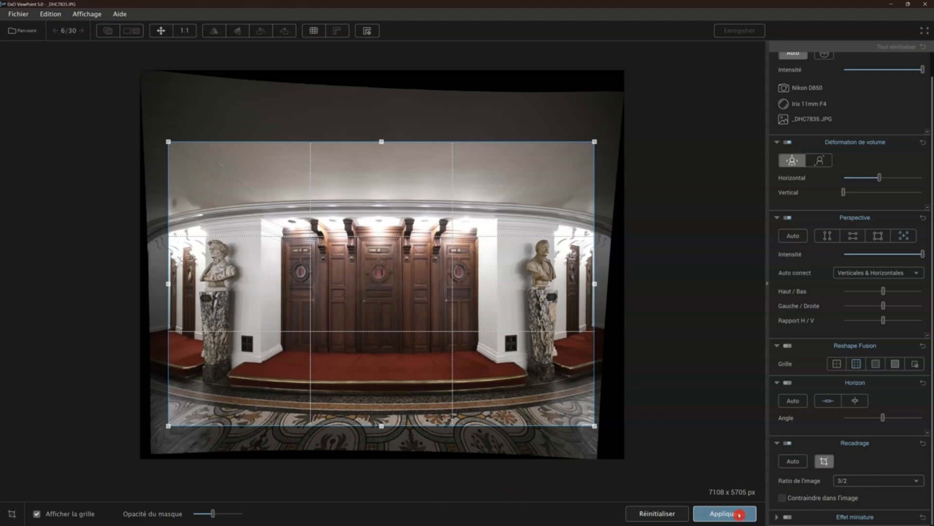
pyautogui.click(739, 514)
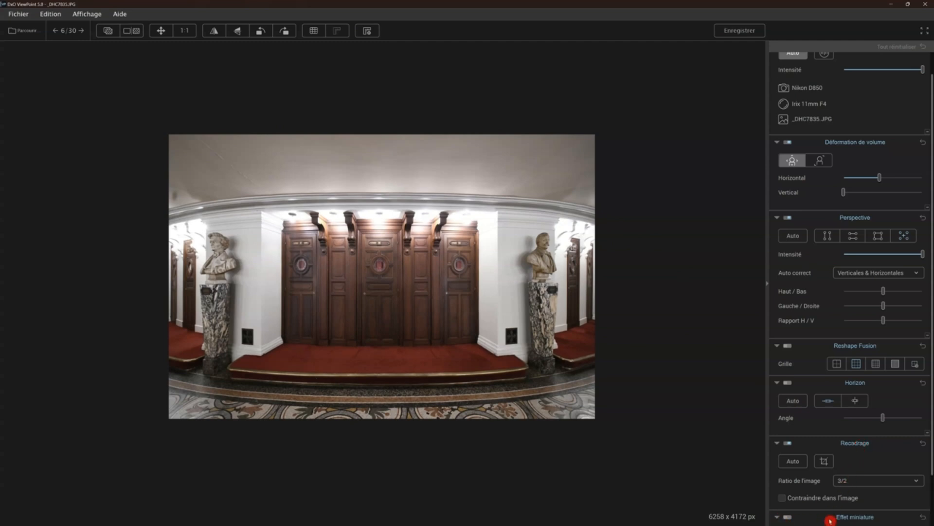
# Step: Try the miniature effect with a tilted, widened sharp band and the 9 lames and Circulaire blur shapes, and switch the effect off
pyautogui.click(830, 519)
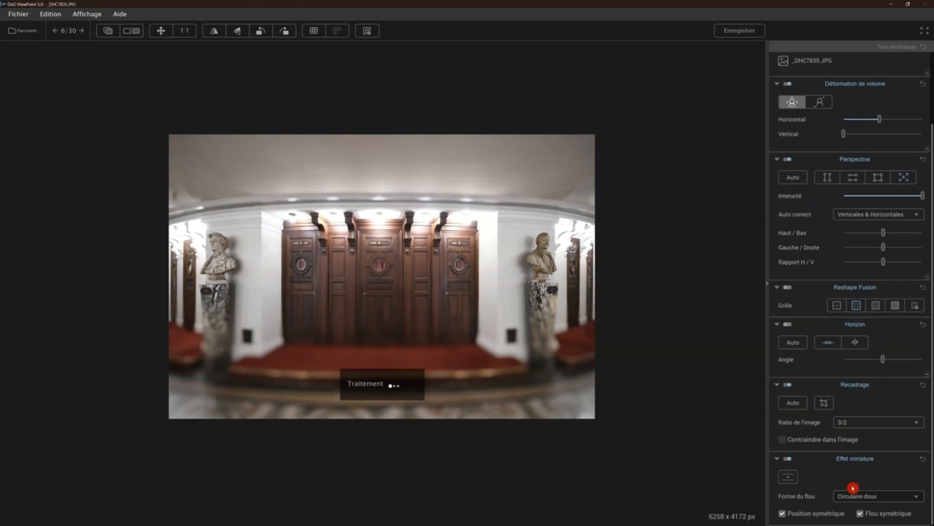
pyautogui.click(788, 476)
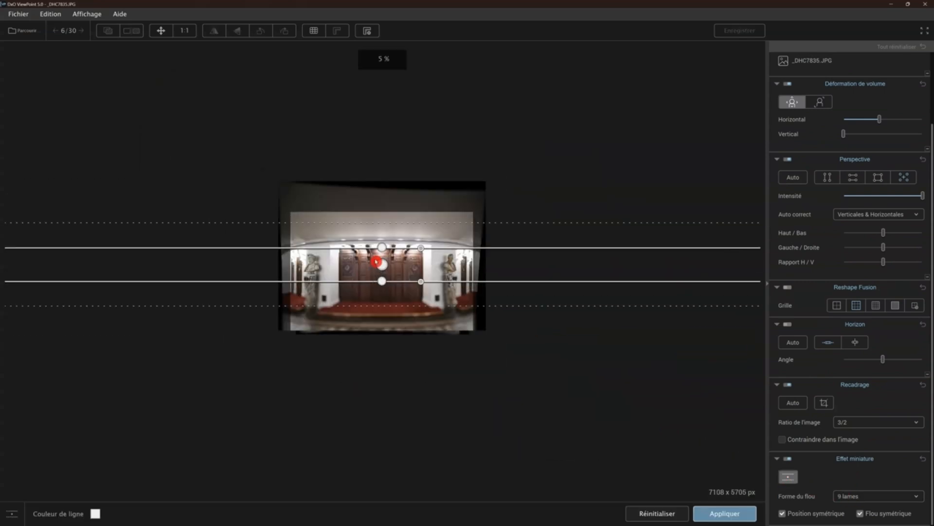
pyautogui.scroll(1, 377, 263)
pyautogui.moveTo(382, 225); pyautogui.dragTo(381, 243)
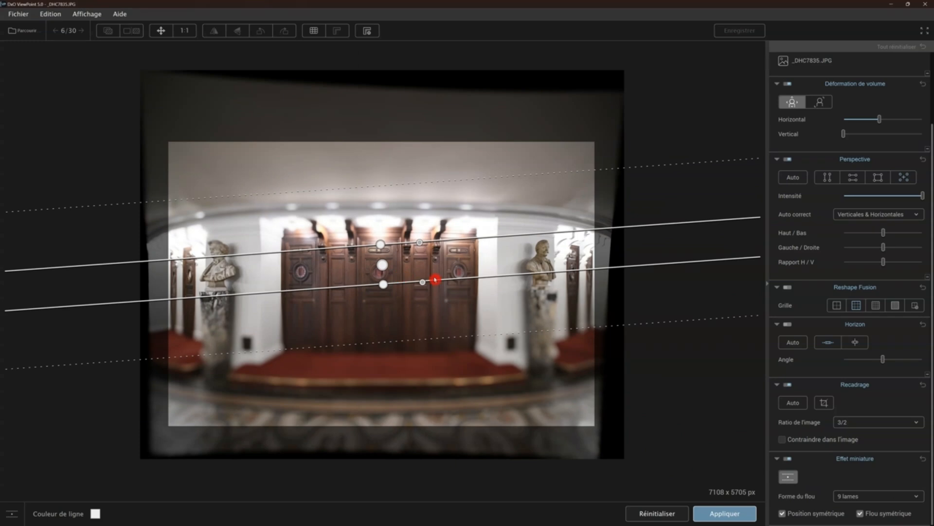
pyautogui.moveTo(383, 283); pyautogui.dragTo(385, 295)
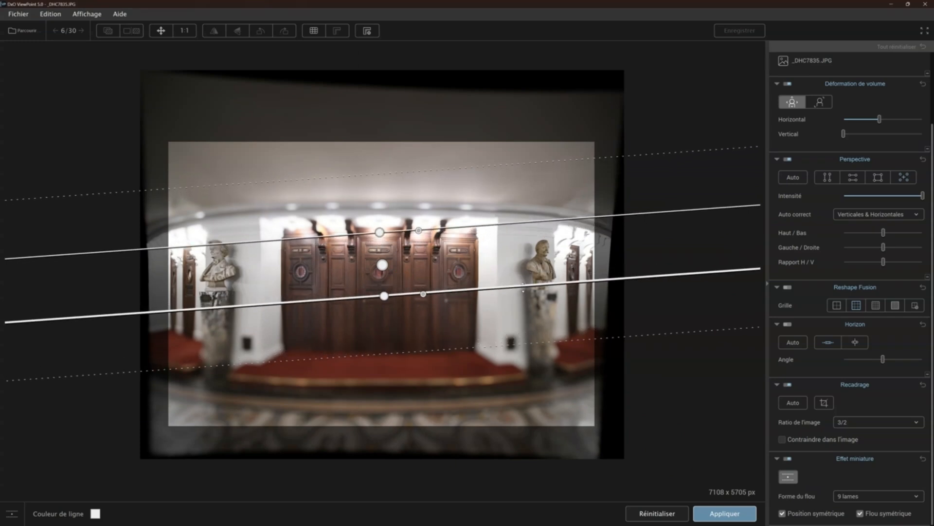
pyautogui.click(662, 513)
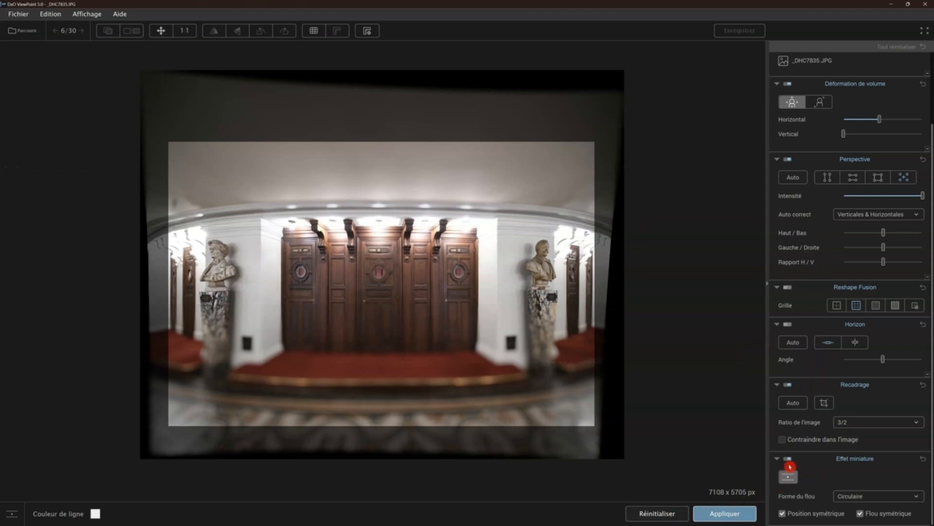
pyautogui.click(787, 461)
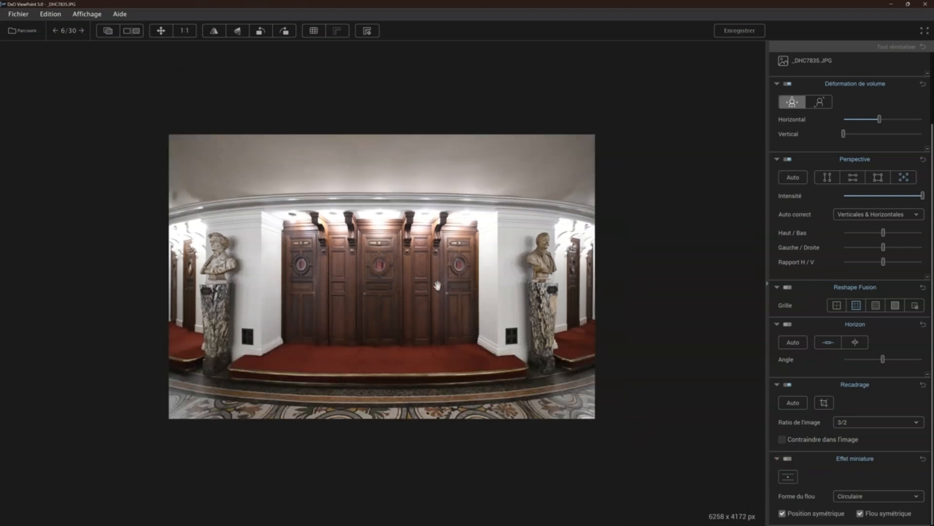
# Step: Compare the corrected and cropped photo with the original image
pyautogui.click(108, 32)
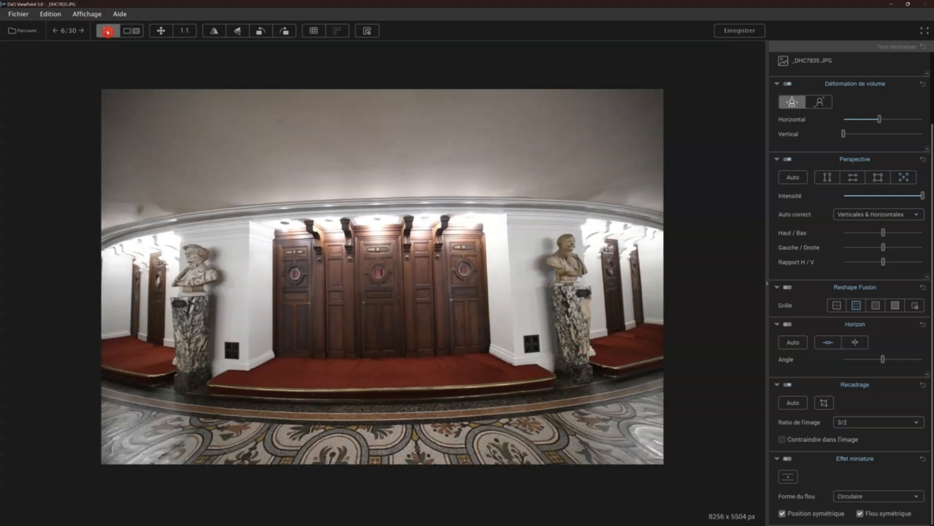
# Step: Alternate repeatedly between the original and corrected photo, and examine both versions side by side
pyautogui.click(108, 31)
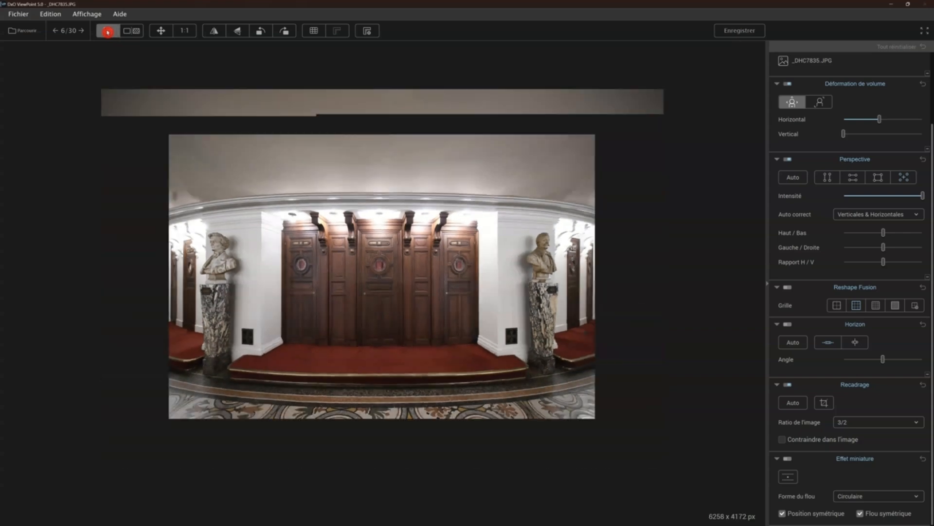
pyautogui.click(108, 32)
pyautogui.click(108, 32)
pyautogui.click(107, 32)
pyautogui.click(107, 31)
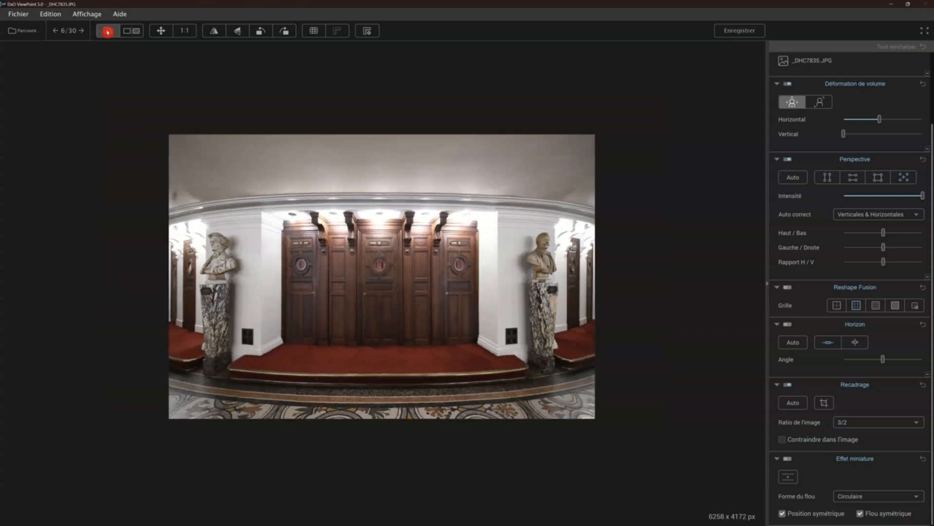
pyautogui.click(107, 32)
pyautogui.click(108, 32)
pyautogui.click(131, 31)
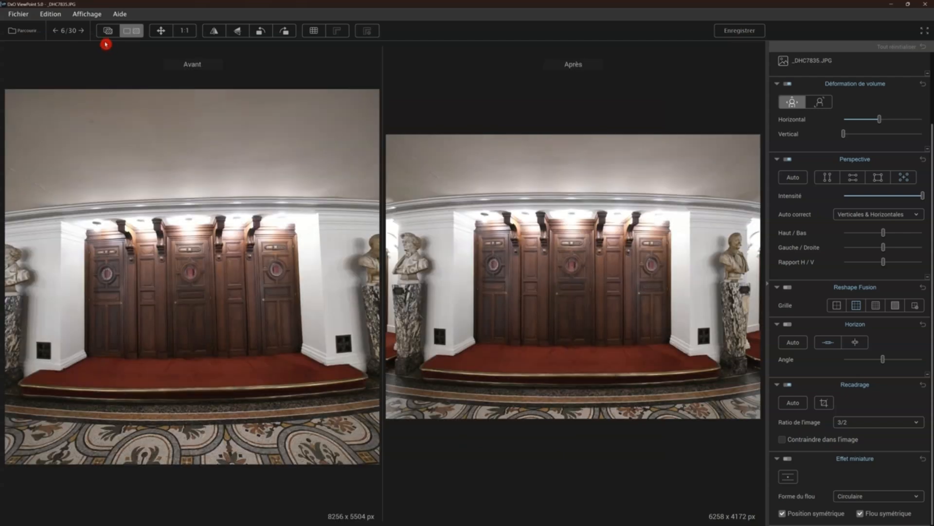
pyautogui.click(139, 30)
# Step: Fit the photo to the viewing area, inspect the central door at 100 %, and return to the fitted view
pyautogui.click(170, 34)
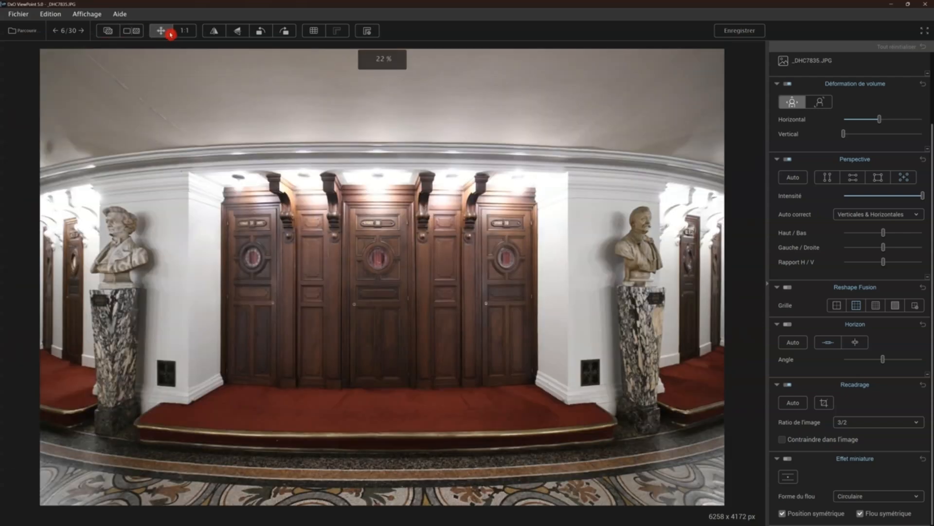
pyautogui.click(183, 32)
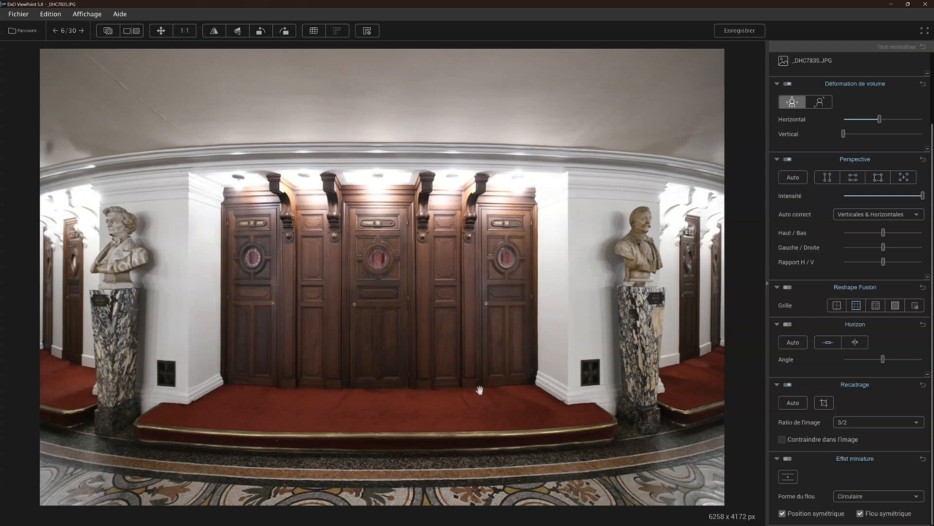
pyautogui.click(184, 31)
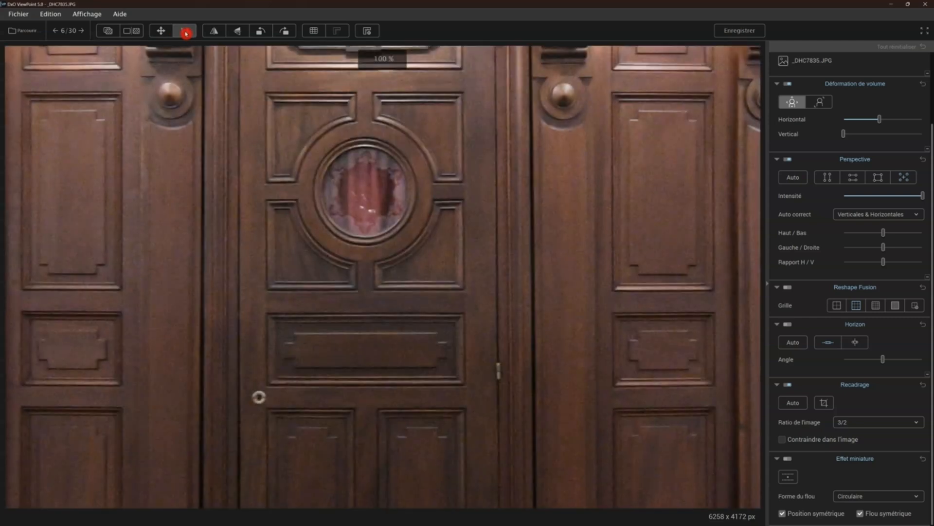
pyautogui.click(160, 31)
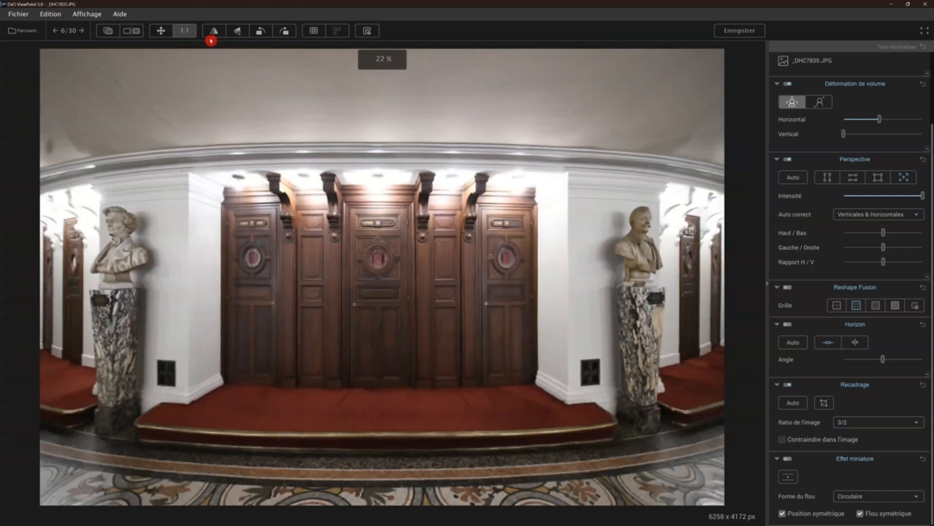
# Step: Try flipping the photo horizontally and vertically, restoring its original orientation after each flip
pyautogui.click(214, 31)
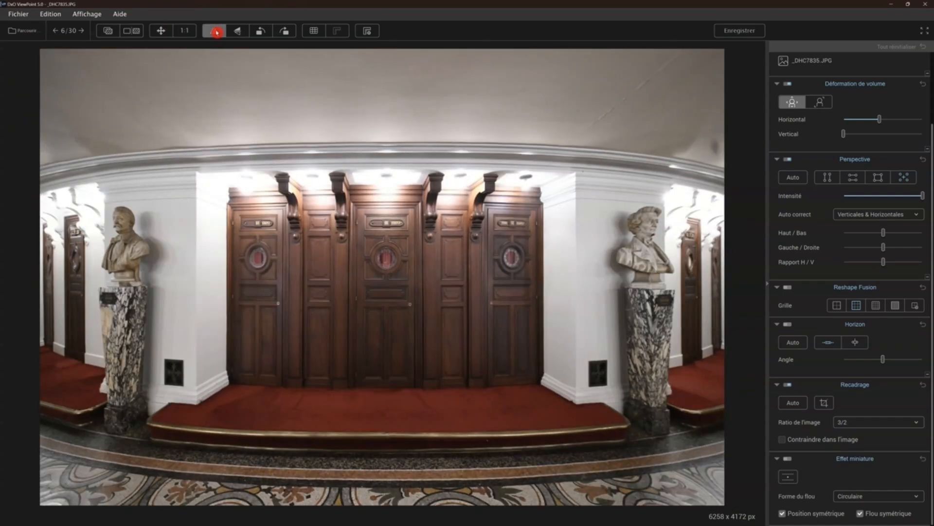
pyautogui.click(215, 32)
pyautogui.click(216, 32)
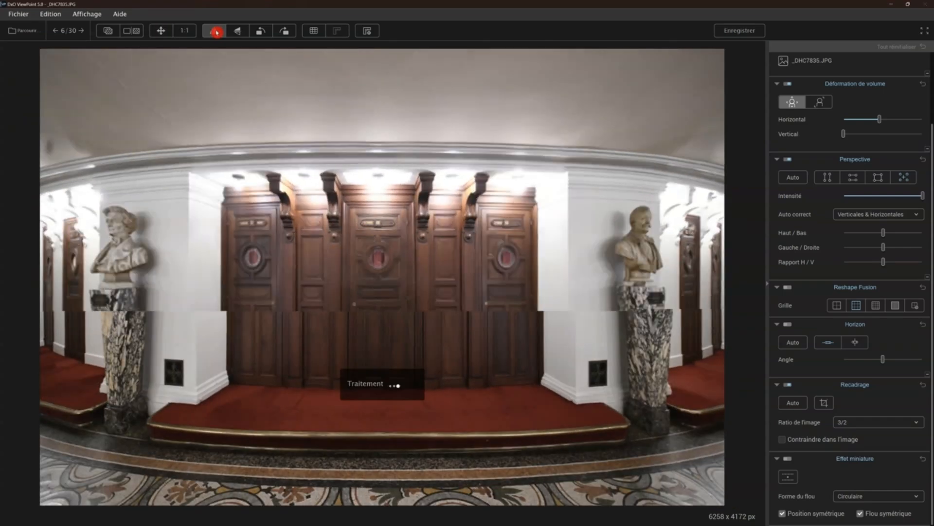
pyautogui.click(215, 32)
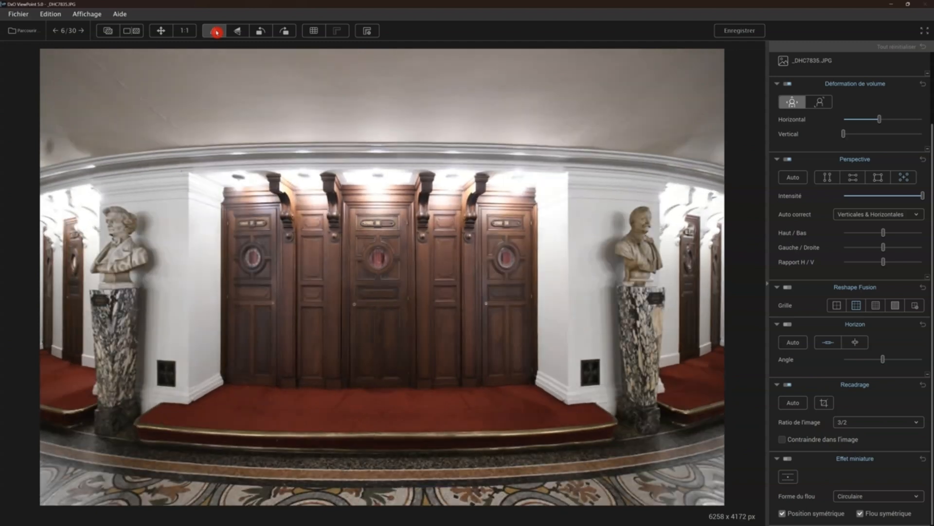
pyautogui.click(238, 32)
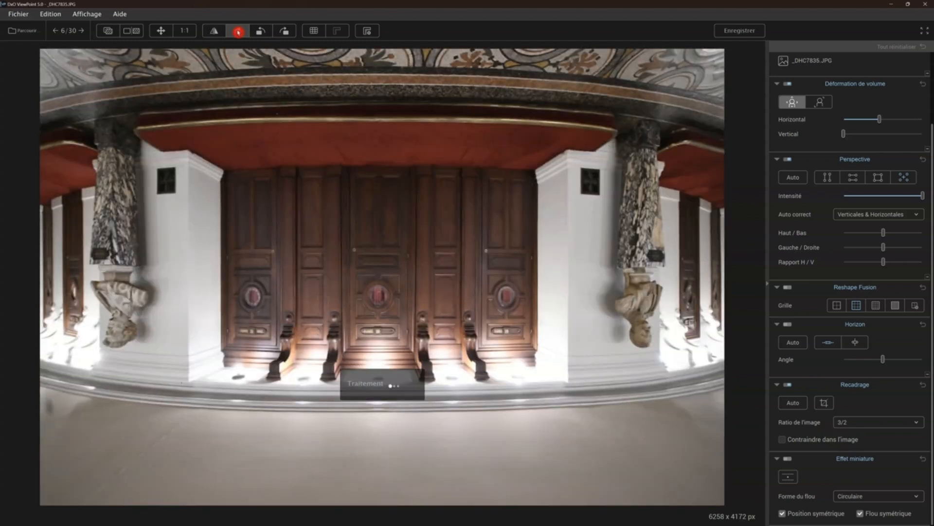
pyautogui.click(238, 33)
# Step: Try rotating the photo in 90-degree steps through a full counterclockwise turn and a full clockwise turn
pyautogui.click(269, 34)
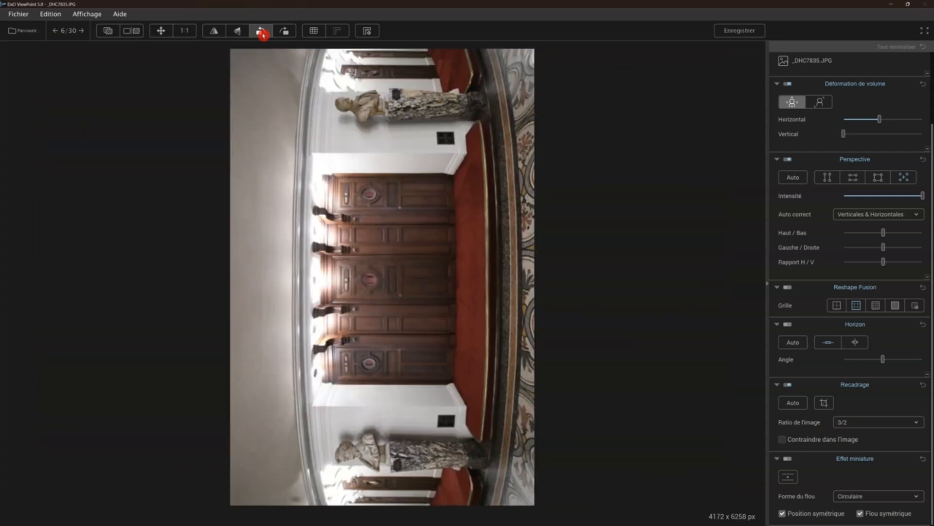
pyautogui.click(262, 35)
pyautogui.click(261, 34)
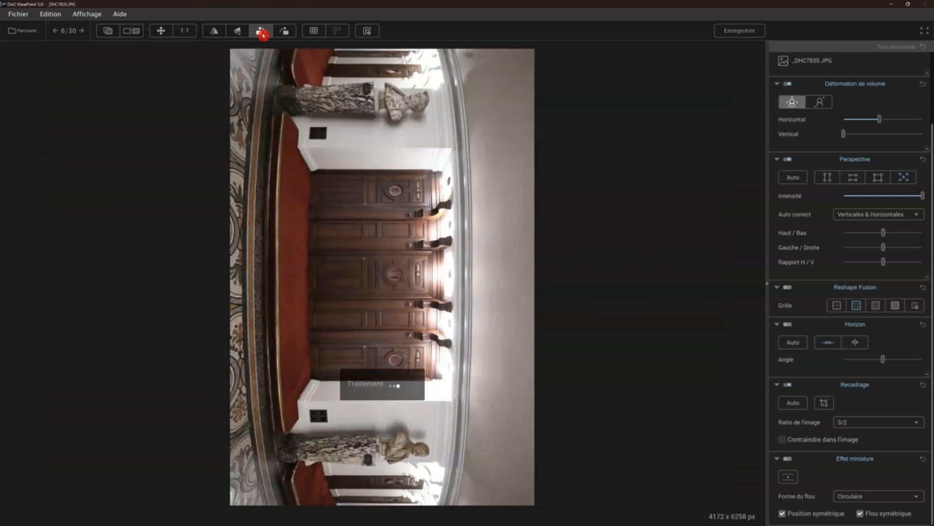
pyautogui.click(261, 32)
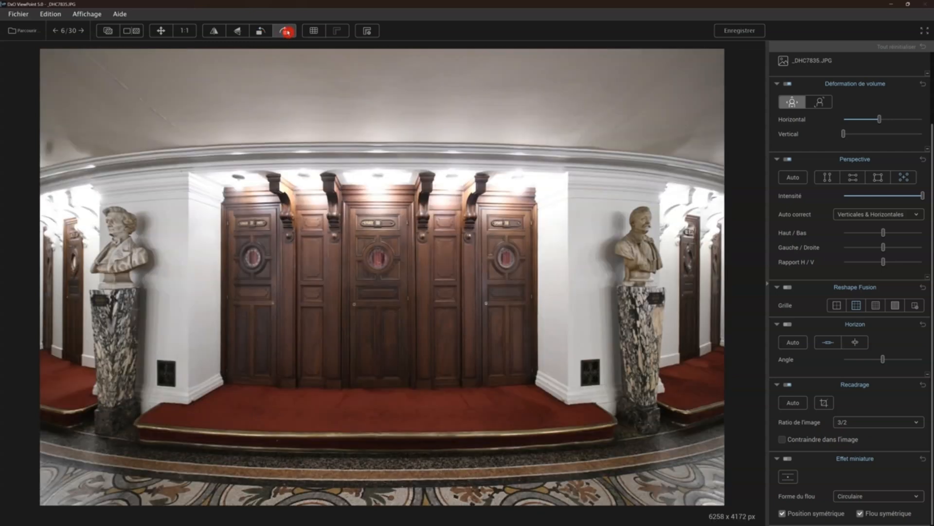
pyautogui.click(286, 32)
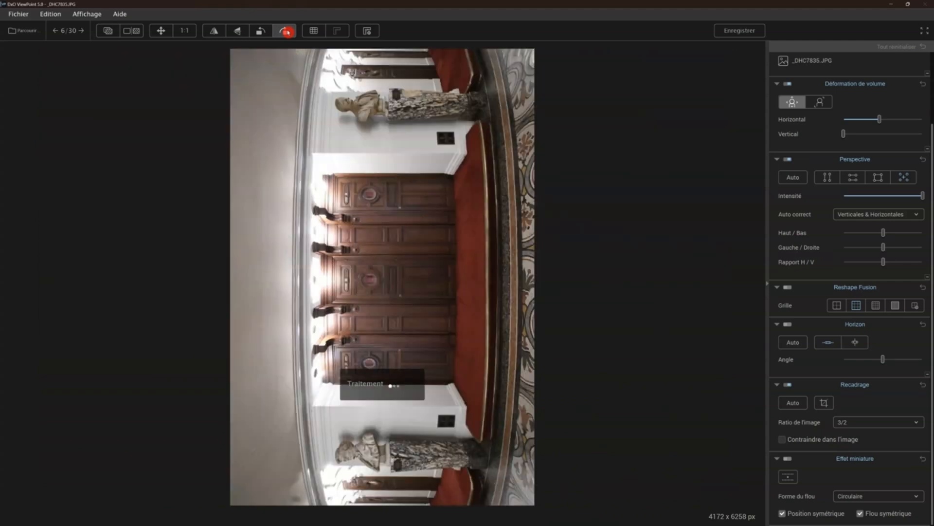
pyautogui.click(287, 32)
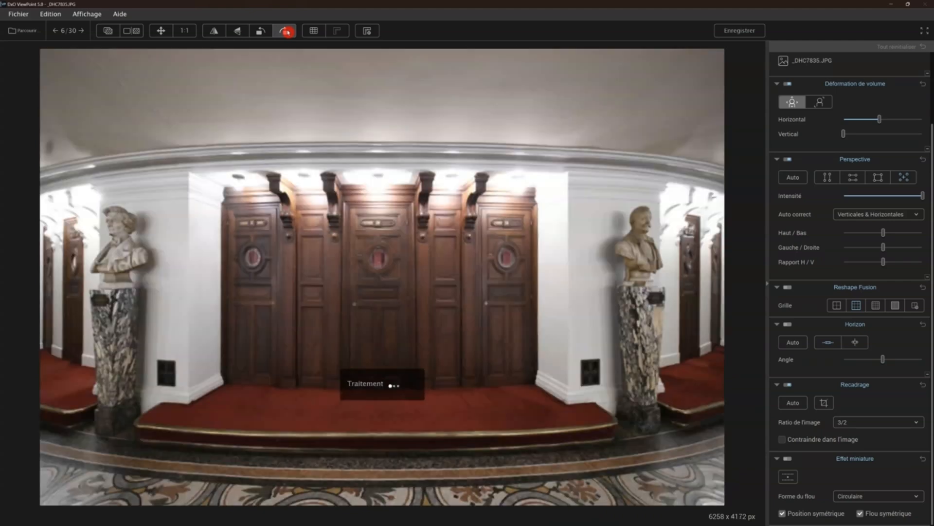
# Step: Display the grid, and place a vertical guide along the left wall corner and a horizontal guide level with the bases of the busts
pyautogui.click(315, 31)
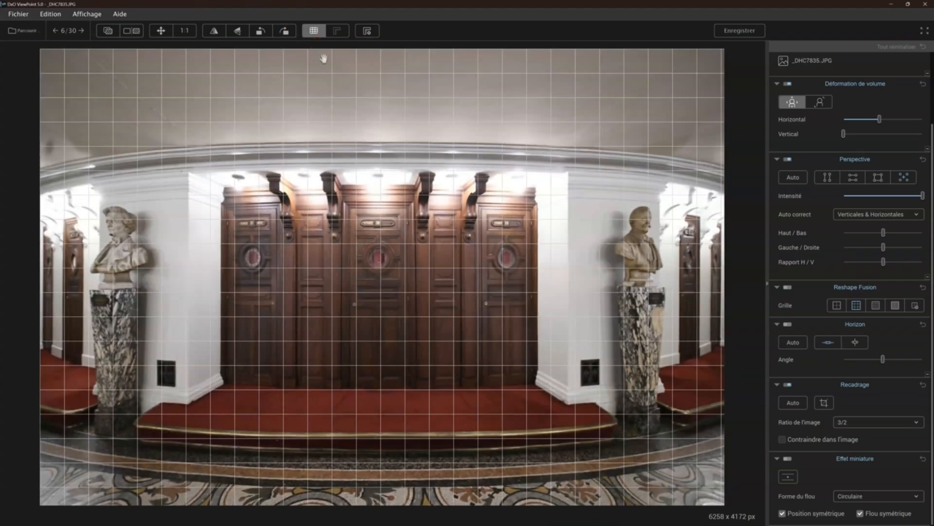
pyautogui.click(367, 31)
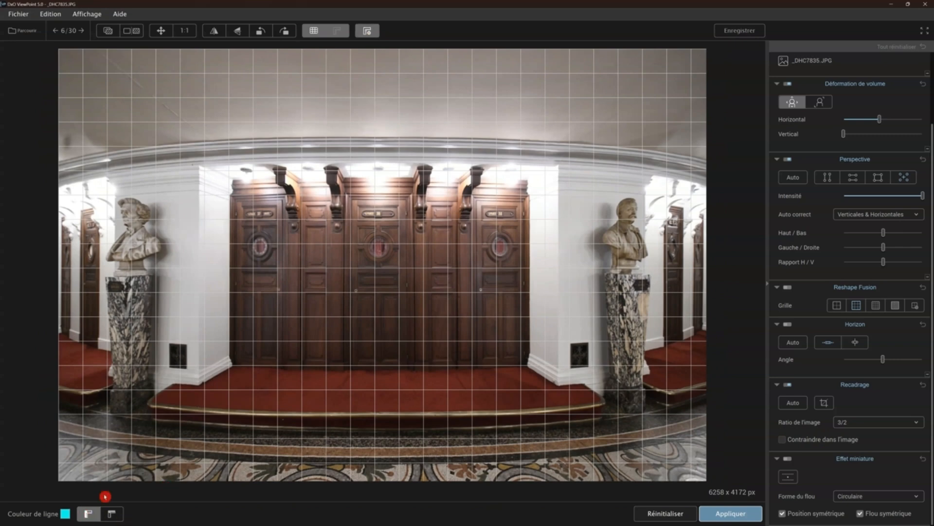
pyautogui.click(198, 252)
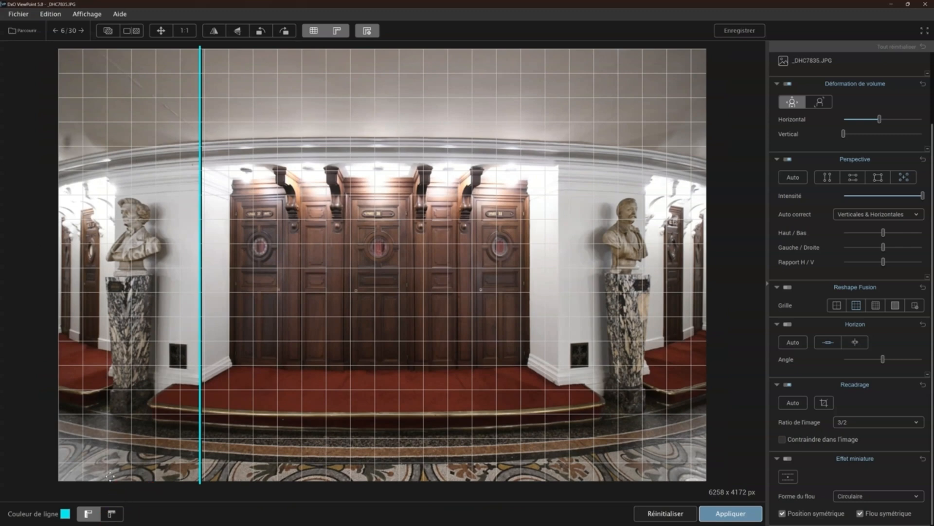
pyautogui.click(113, 514)
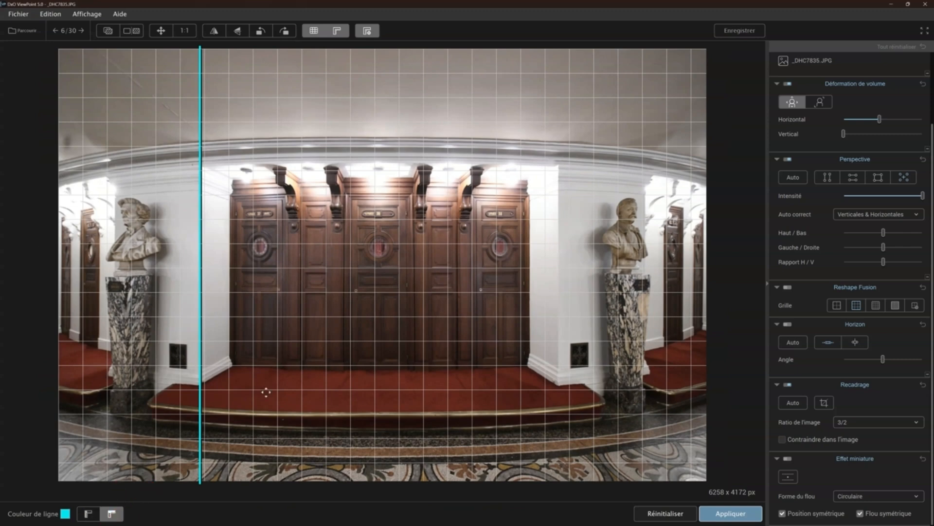
pyautogui.click(349, 269)
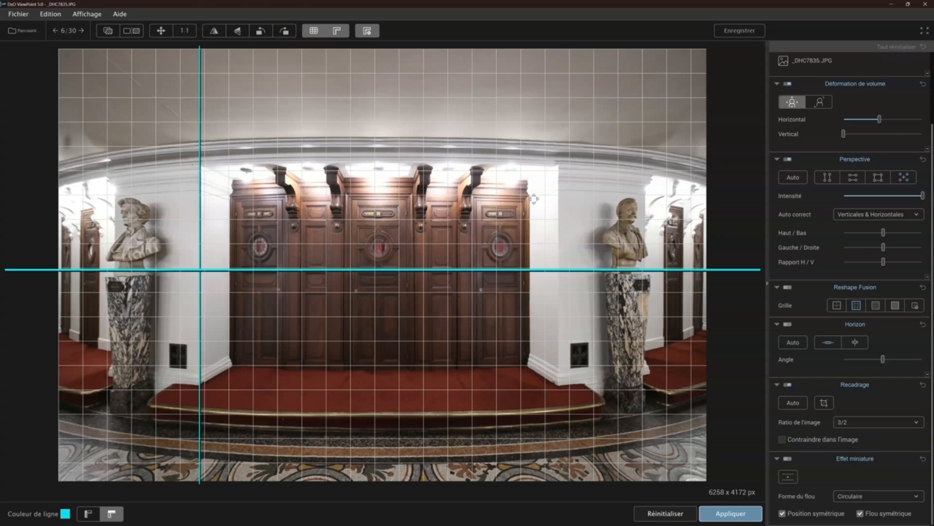